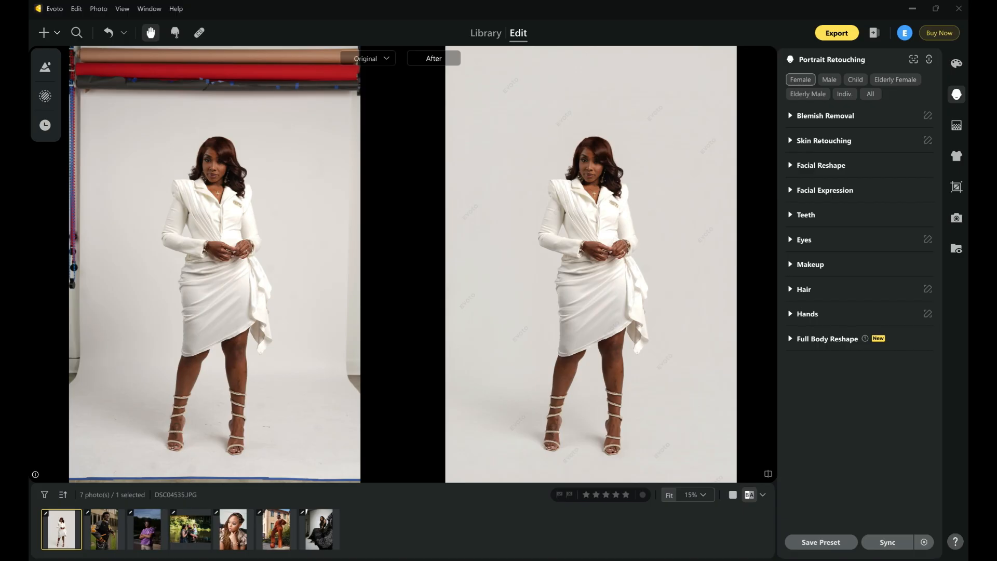
Review the available Color Adjustments for the woman's portrait, from profile and white balance through tone, presence and color calibration.
left_click(957, 63)
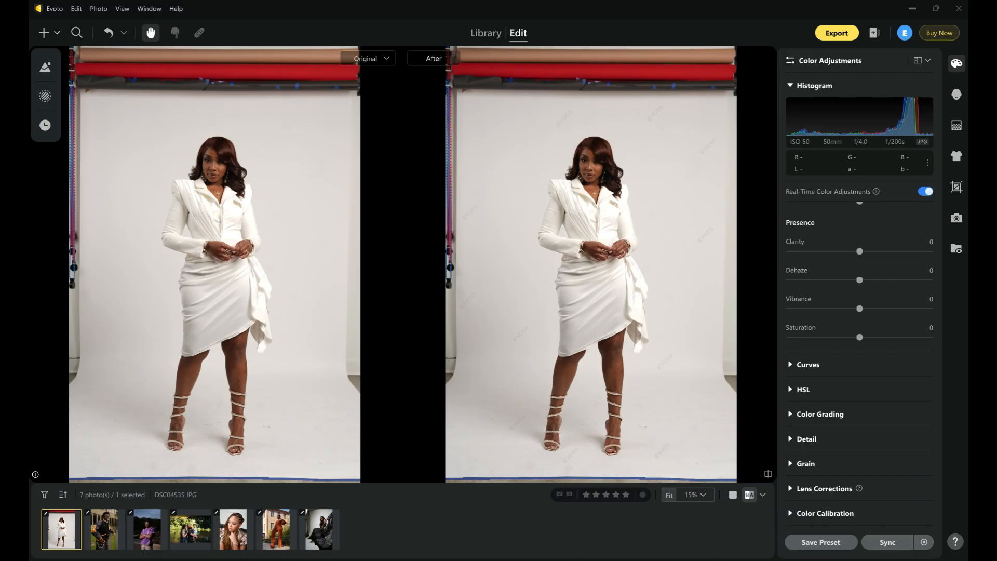
scroll(860, 312, "up", 5)
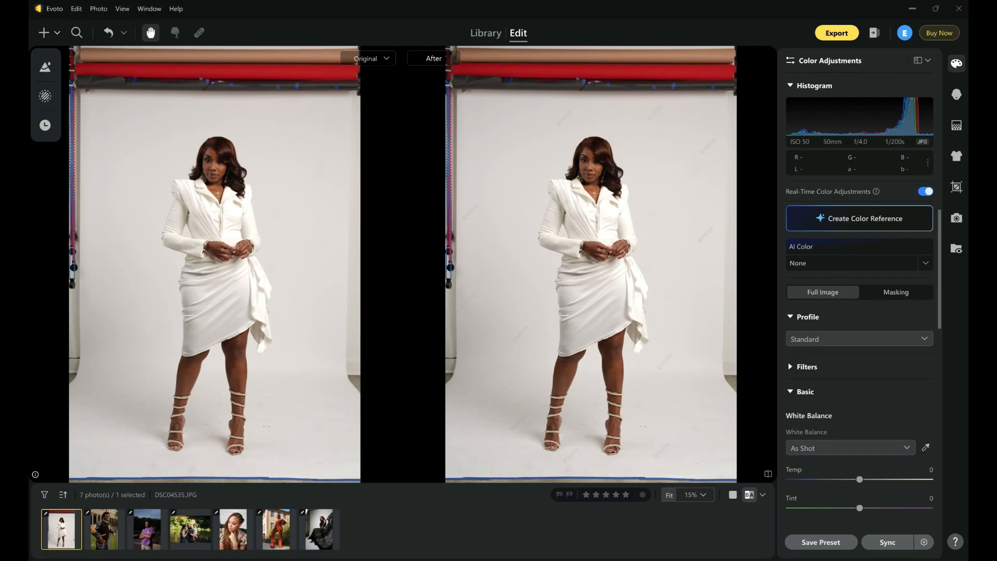
scroll(860, 337, "down", 2)
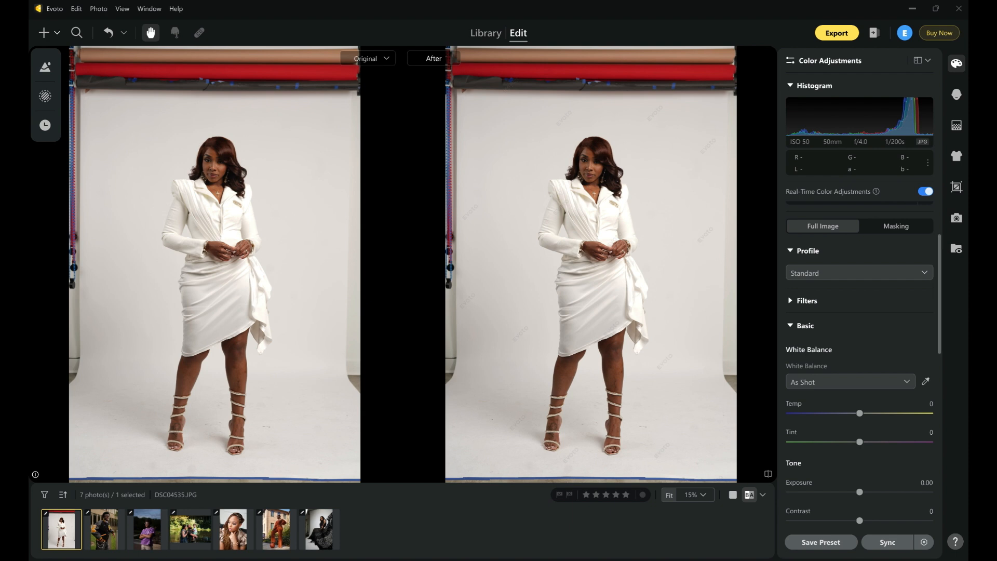
scroll(860, 363, "down", 10)
scroll(860, 312, "up", 2)
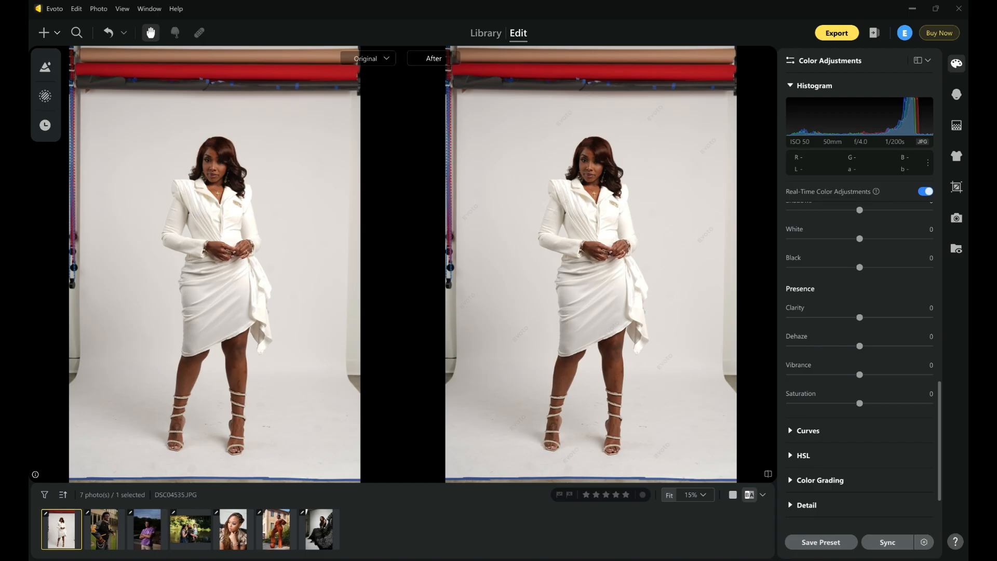
scroll(859, 311, "down", 2)
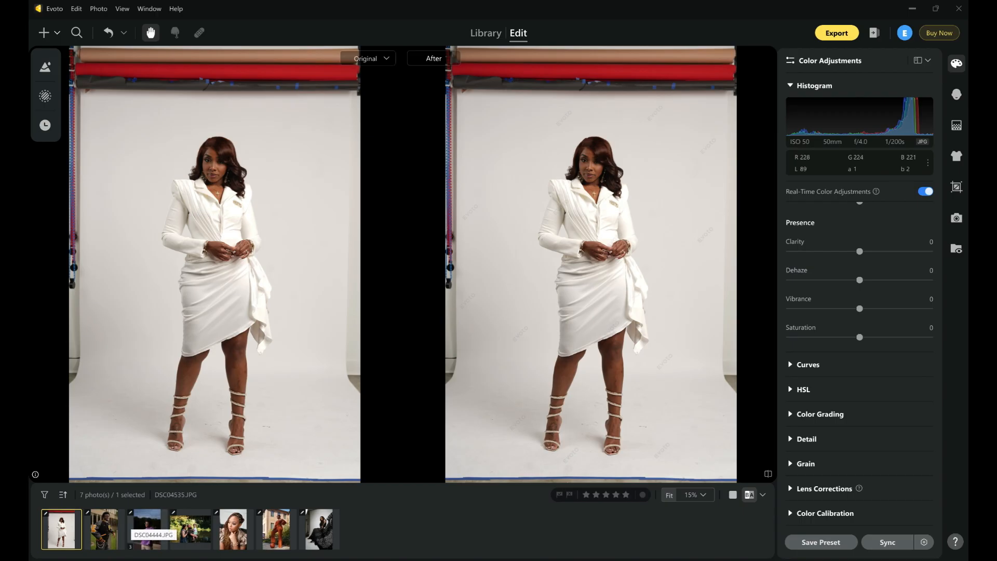
Examine the studio backdrop, its rolls and edges around the woman in the white outfit in the side-by-side view.
scroll(276, 257, "up", 5)
scroll(275, 257, "down", 5)
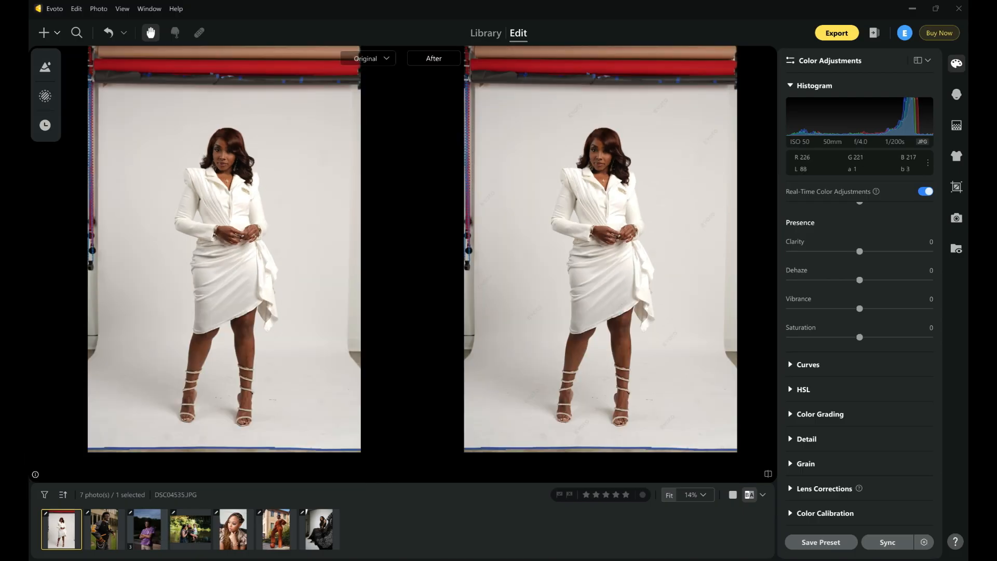
scroll(276, 257, "up", 3)
scroll(276, 258, "down", 4)
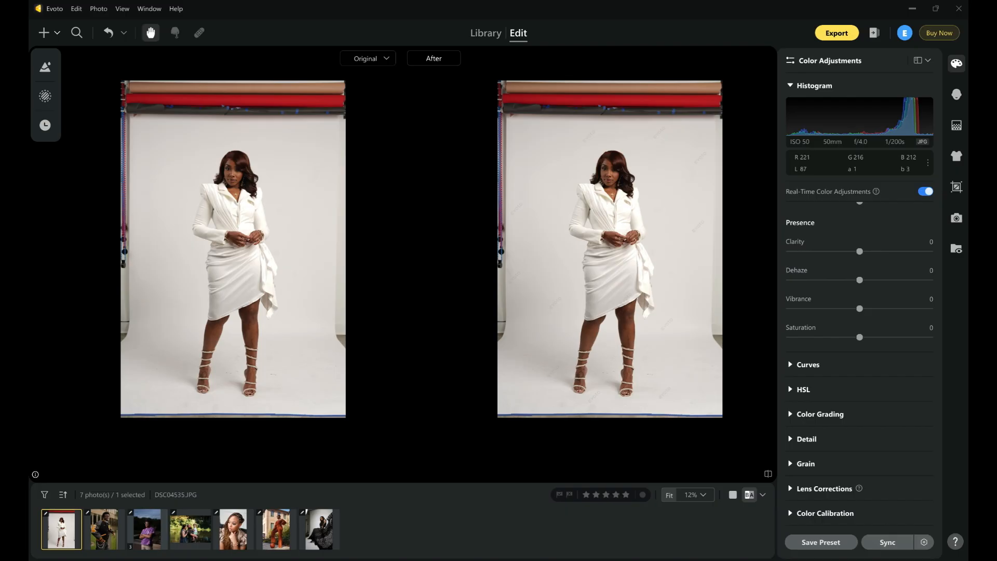
scroll(555, 302, "up", 4)
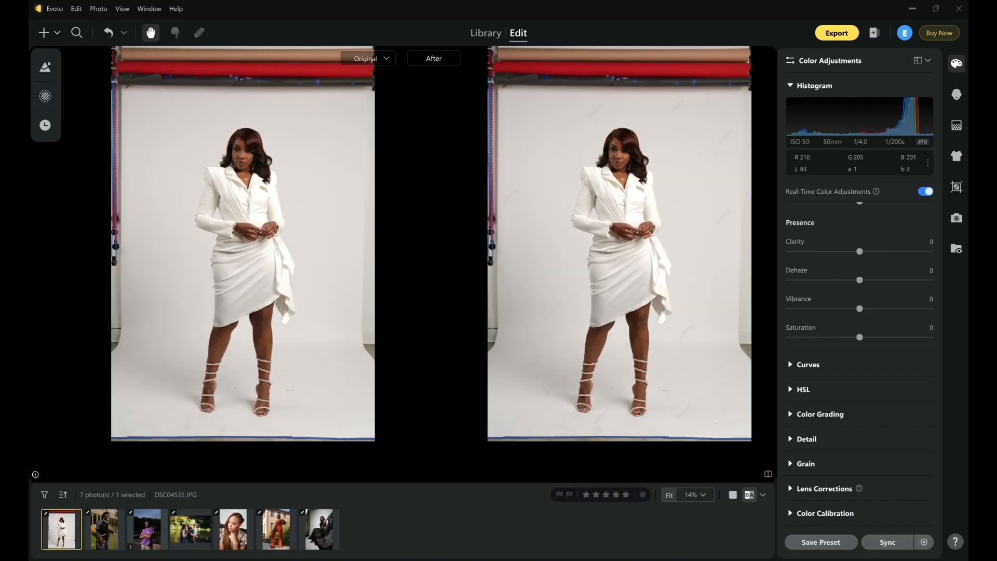
left_click_drag(554, 302, 525, 326)
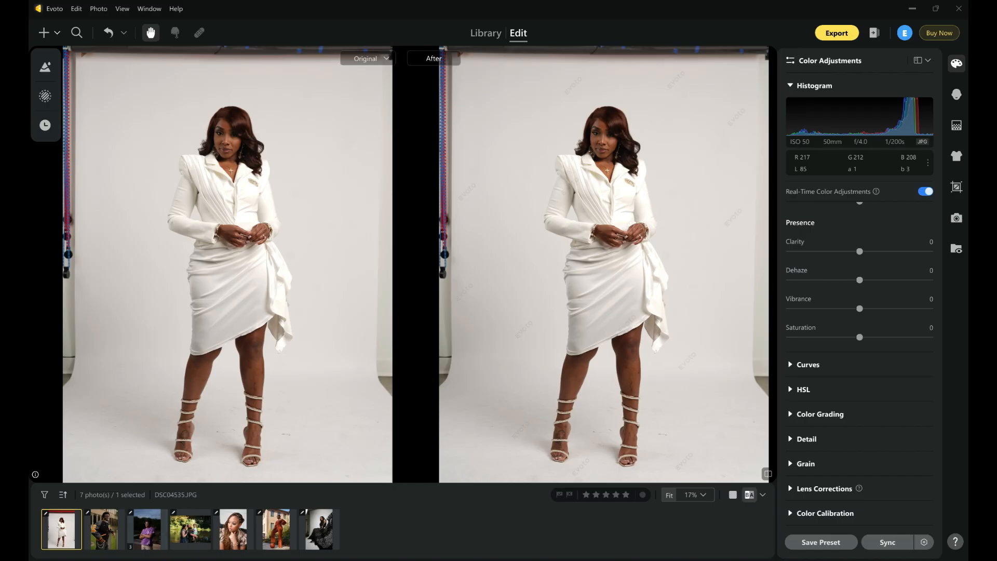
scroll(696, 212, "down", 1)
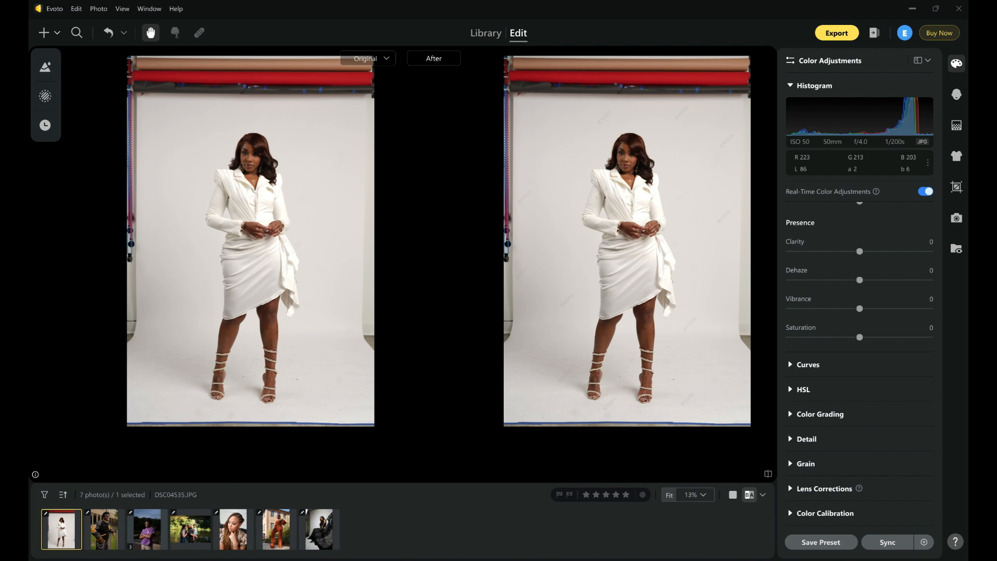
Show the Portrait Retouching settings and compare the floor marks beside the woman's heels before and after retouching.
left_click(957, 95)
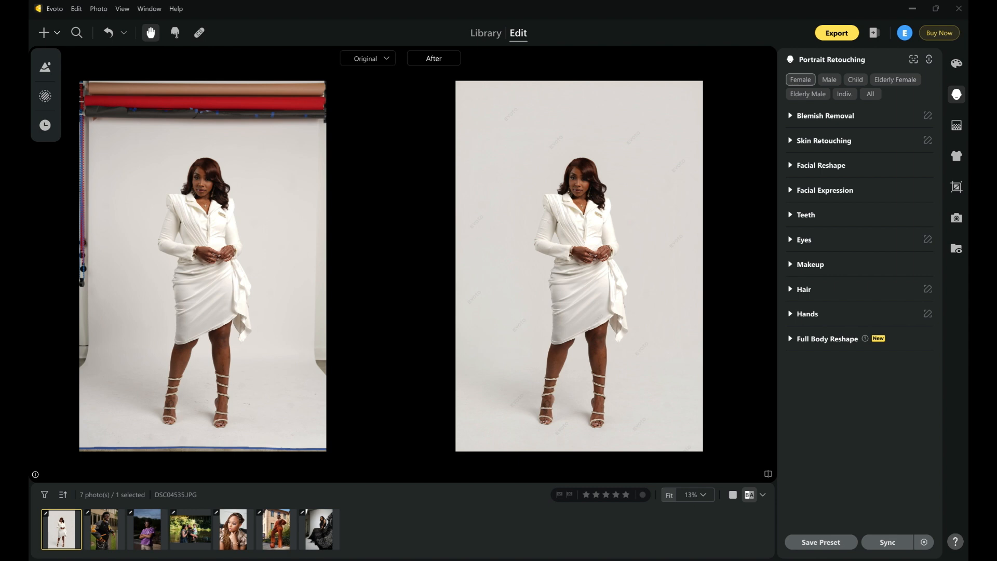
scroll(475, 367, "up", 7)
scroll(475, 367, "down", 4)
left_click_drag(475, 366, 302, 242)
scroll(305, 347, "up", 5)
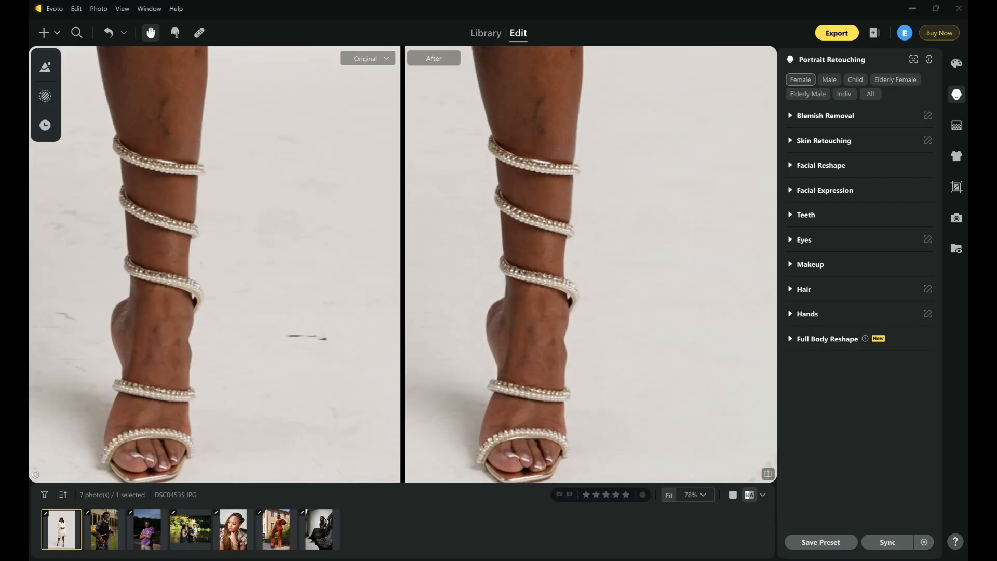
left_click_drag(306, 343, 244, 346)
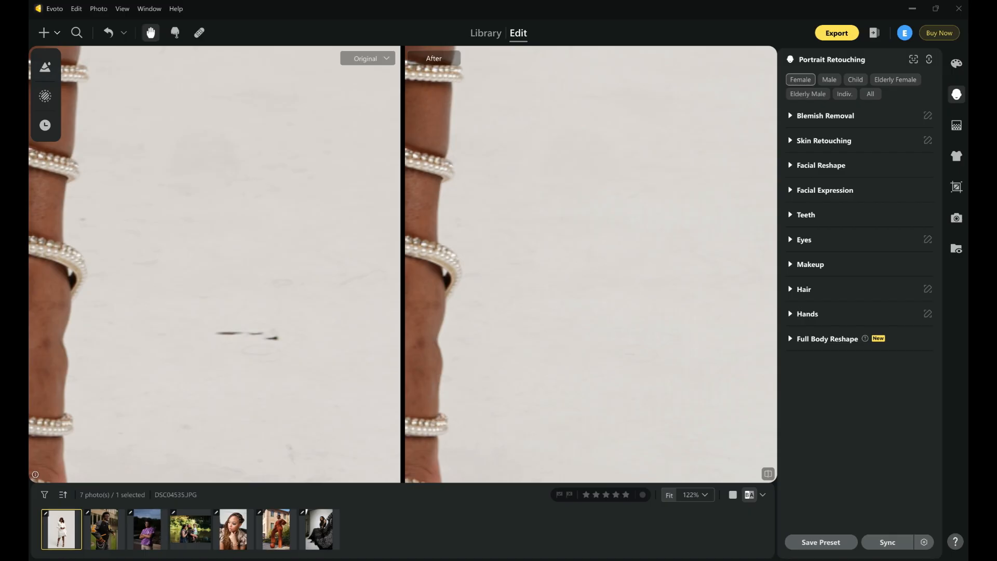
scroll(333, 340, "down", 10)
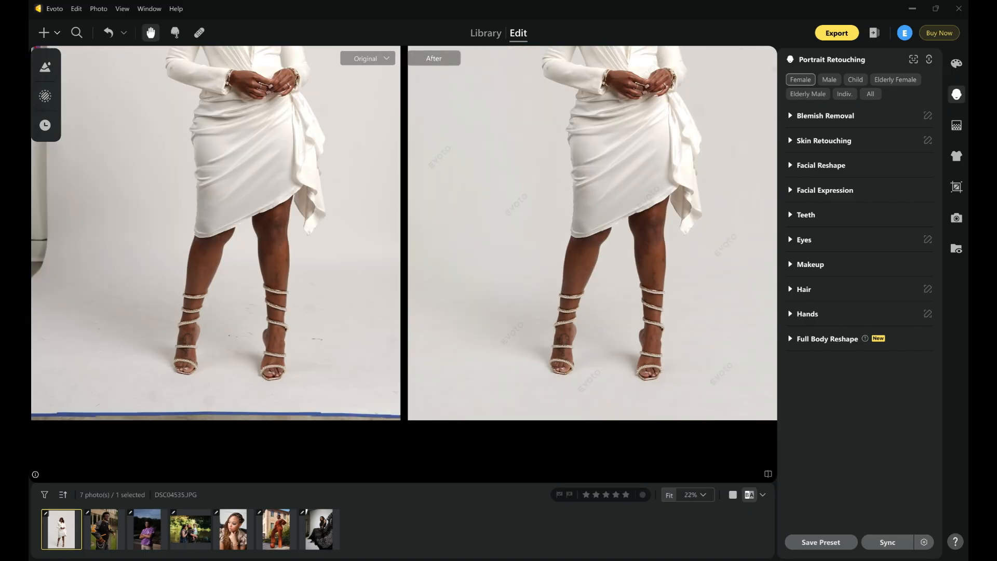
scroll(332, 339, "down", 3)
left_click_drag(332, 340, 276, 415)
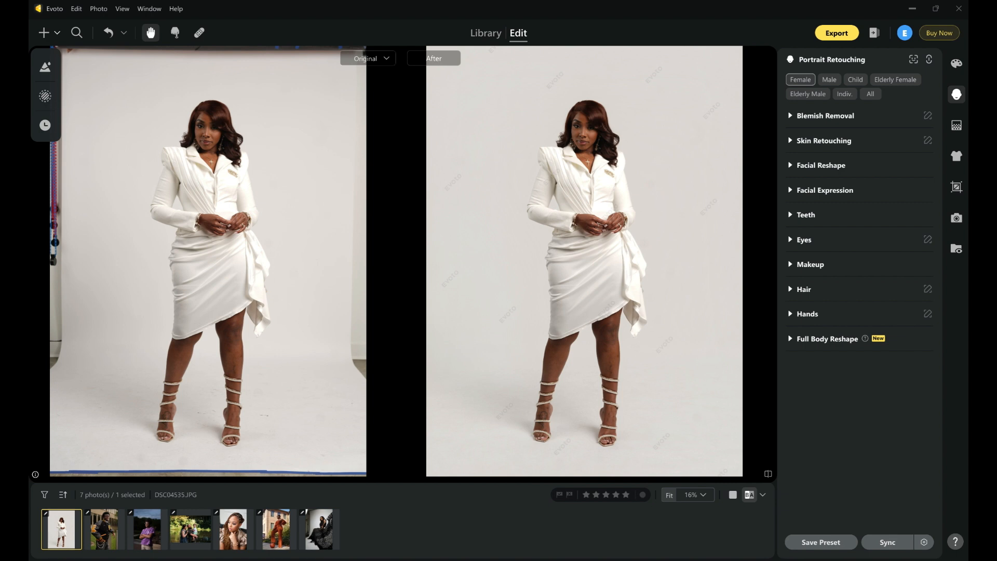
Compare the floor around both of the woman's legs and the backdrop's lower edge in the original and retouched versions.
scroll(132, 448, "up", 5)
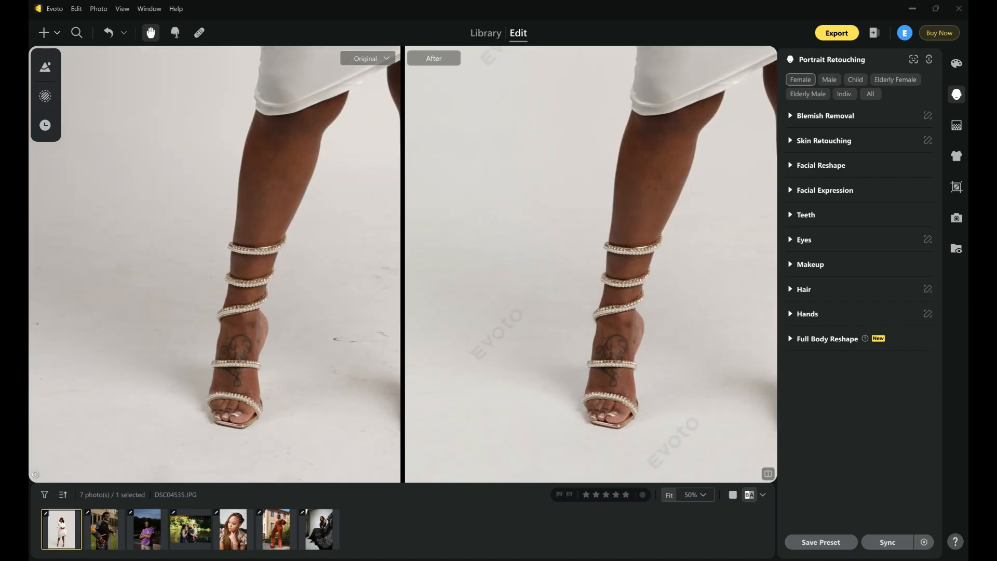
scroll(174, 436, "down", 3)
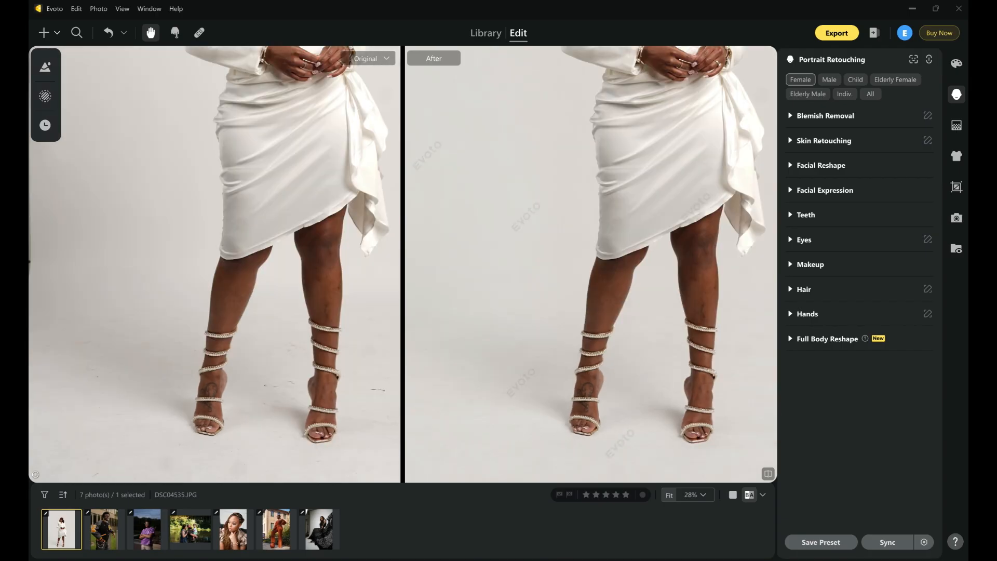
left_click_drag(260, 364, 107, 355)
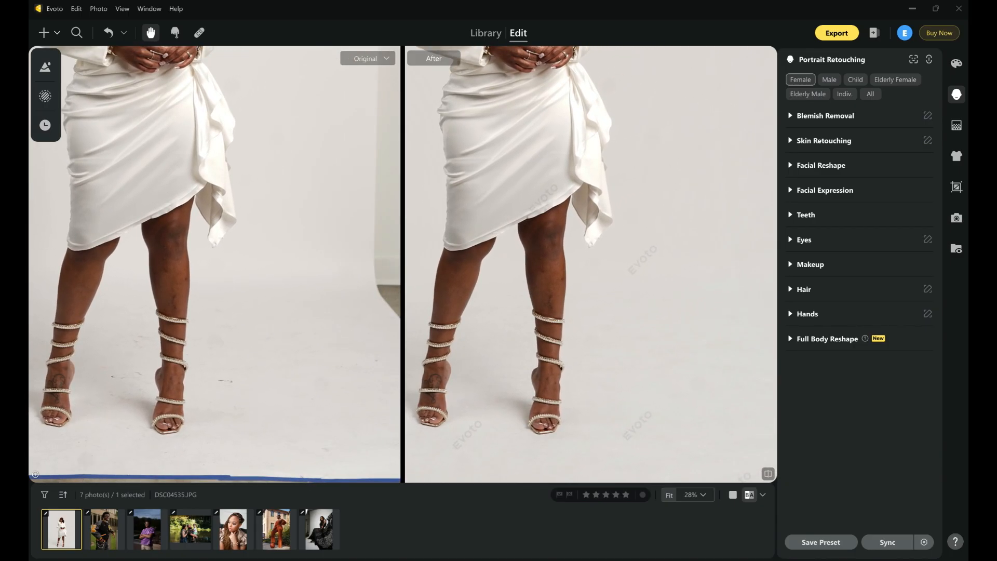
scroll(244, 381, "down", 2)
scroll(244, 381, "down", 1)
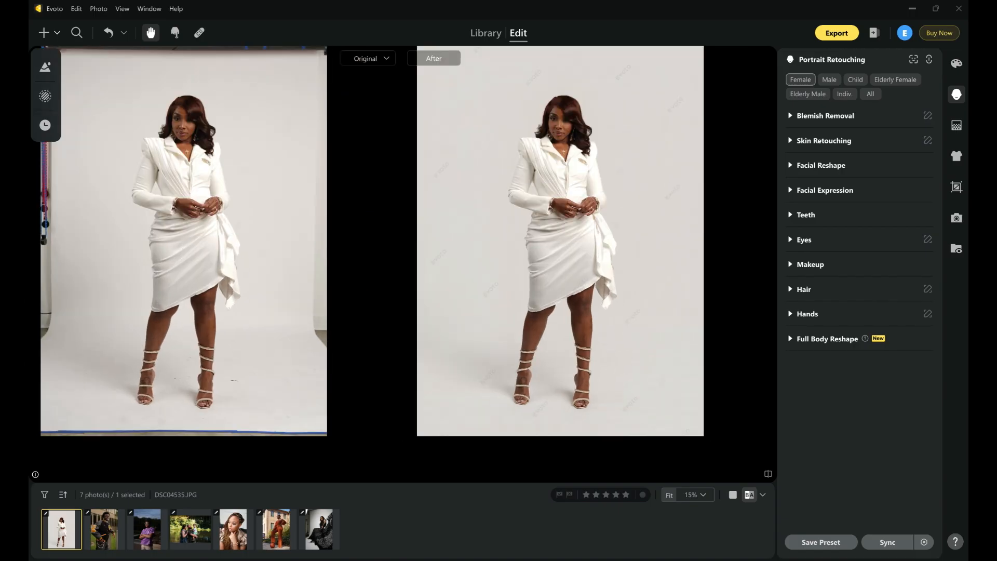
left_click_drag(244, 381, 254, 428)
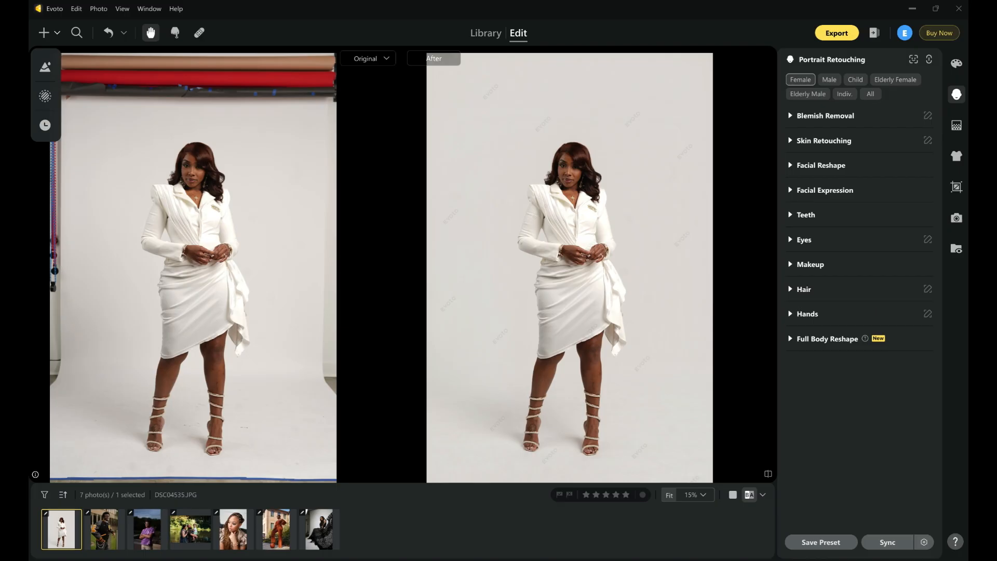
Compare the woman's face and necklace up close in both versions, and return to the full-length view.
scroll(573, 181, "up", 10)
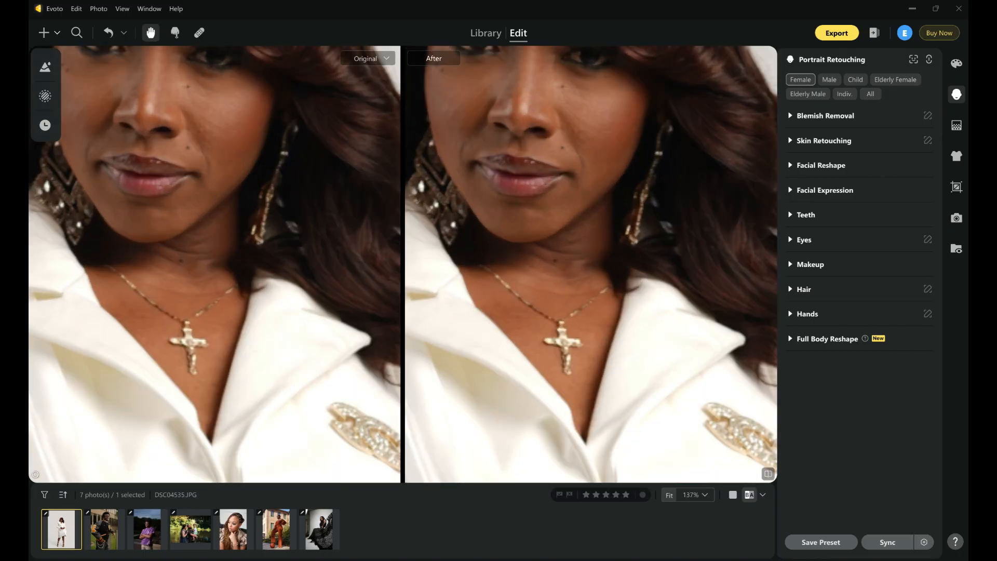
scroll(573, 180, "down", 10)
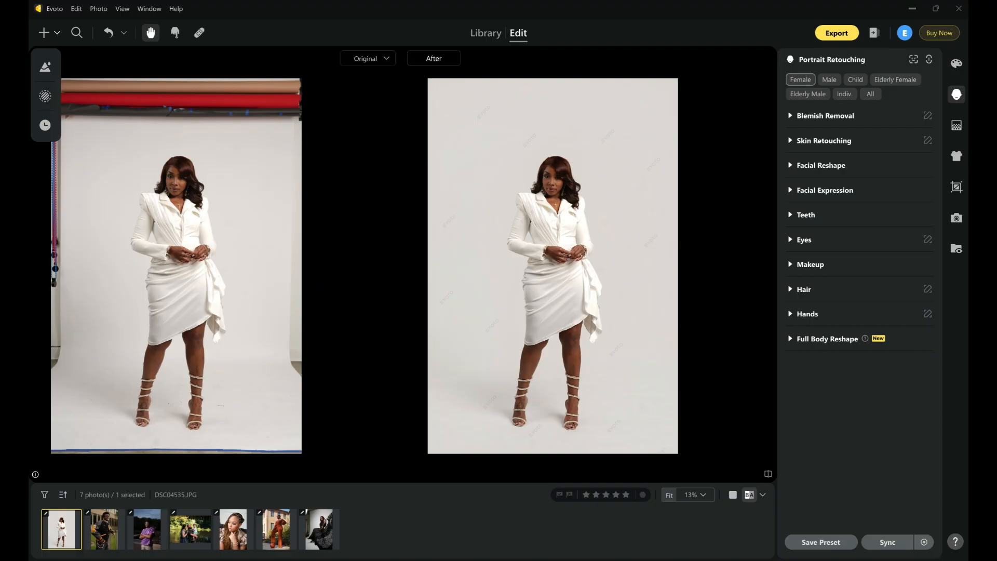
scroll(574, 180, "up", 2)
scroll(606, 180, "down", 2)
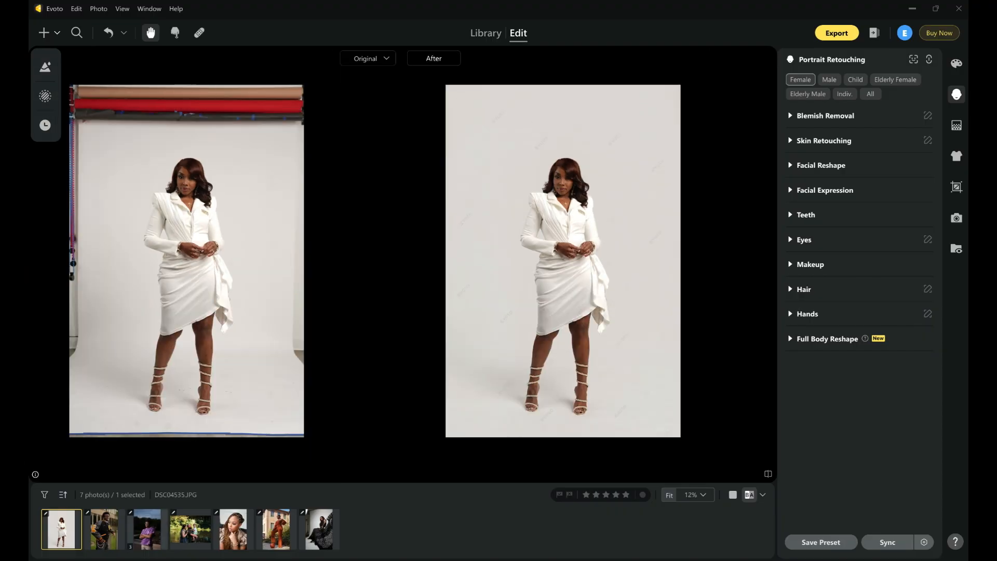
Open DSC04339.JPG, the man in the varsity jacket, and compare the glare on his glasses before and after retouching.
left_click(105, 529)
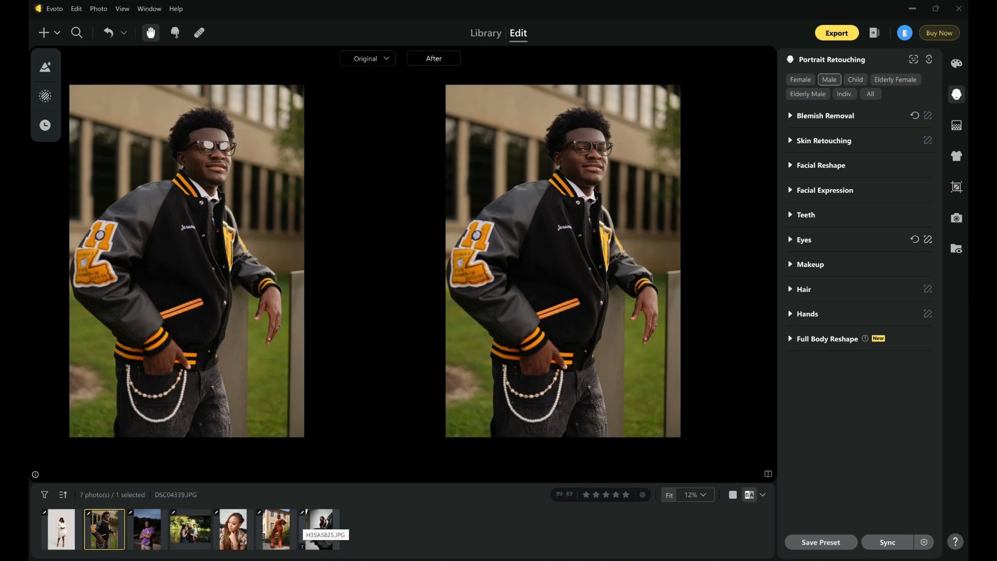
left_click_drag(589, 222, 623, 226)
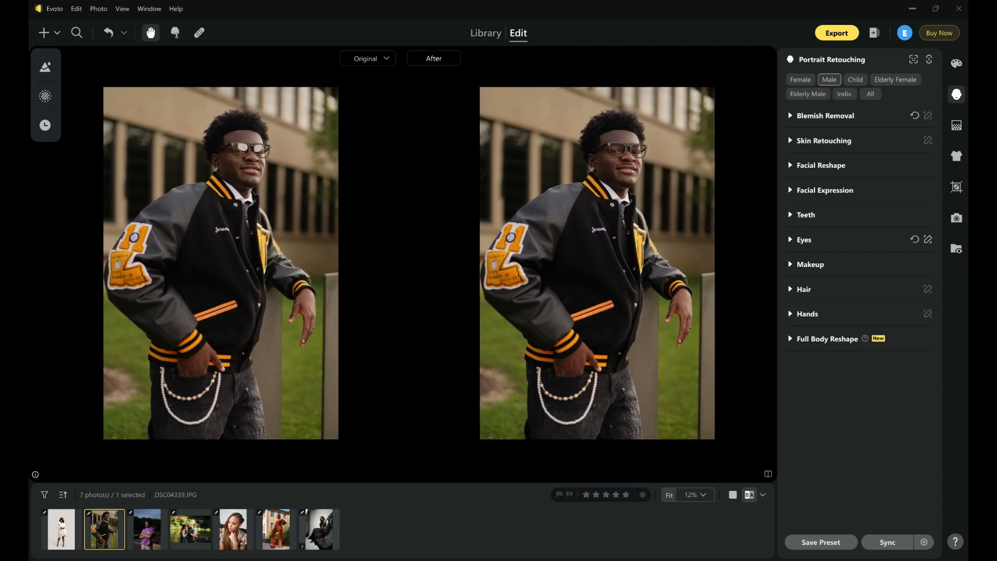
scroll(623, 227, "up", 2)
scroll(591, 263, "up", 3)
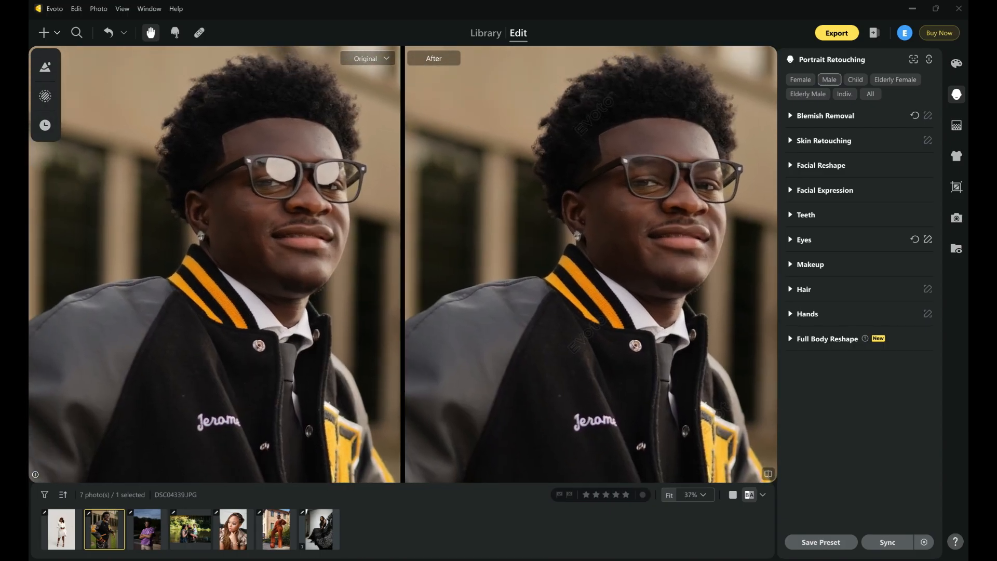
scroll(664, 124, "up", 3)
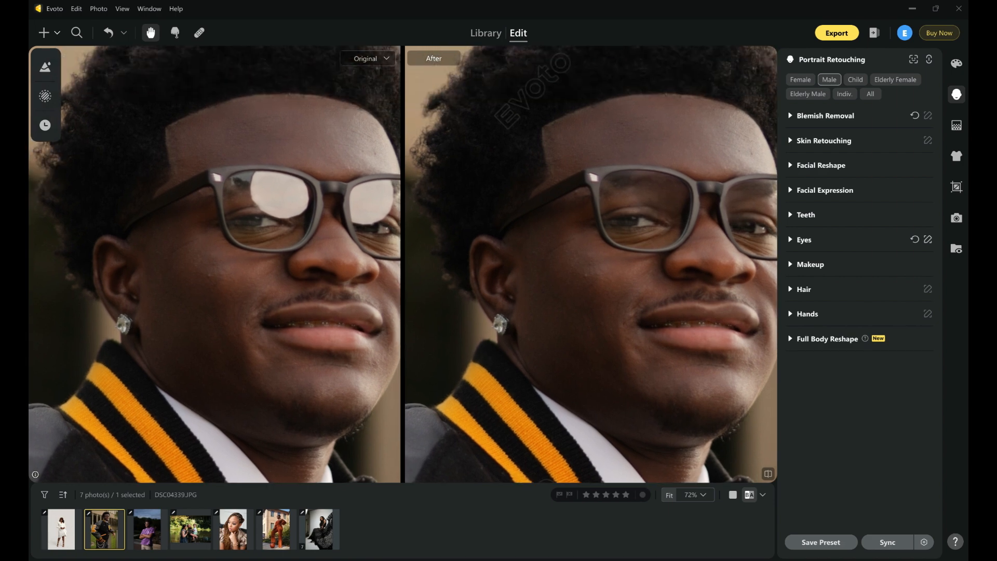
scroll(591, 264, "down", 5)
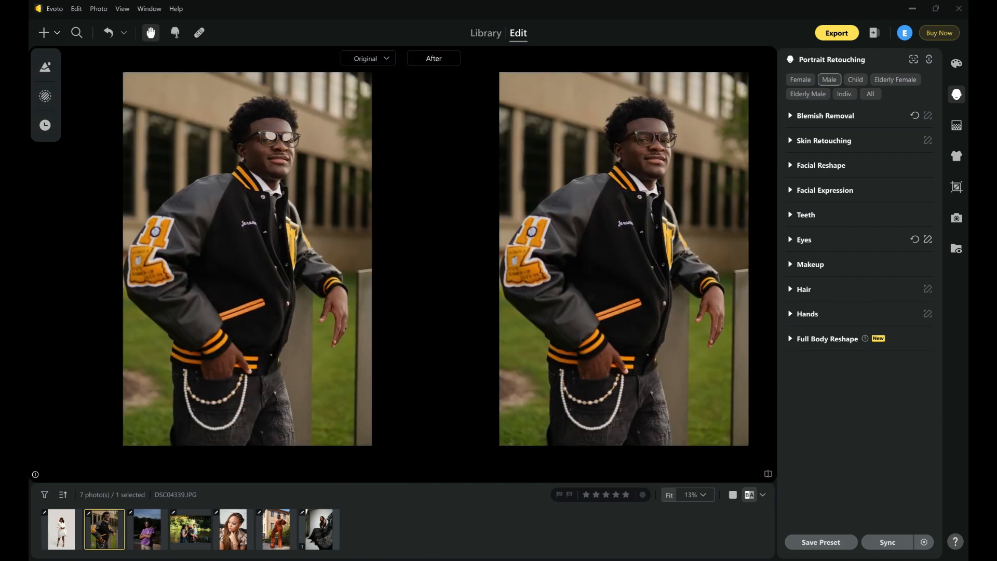
Re-examine the man's eyes and lenses up close in both versions, and fit the photo to the viewing area.
left_click_drag(624, 258, 617, 280)
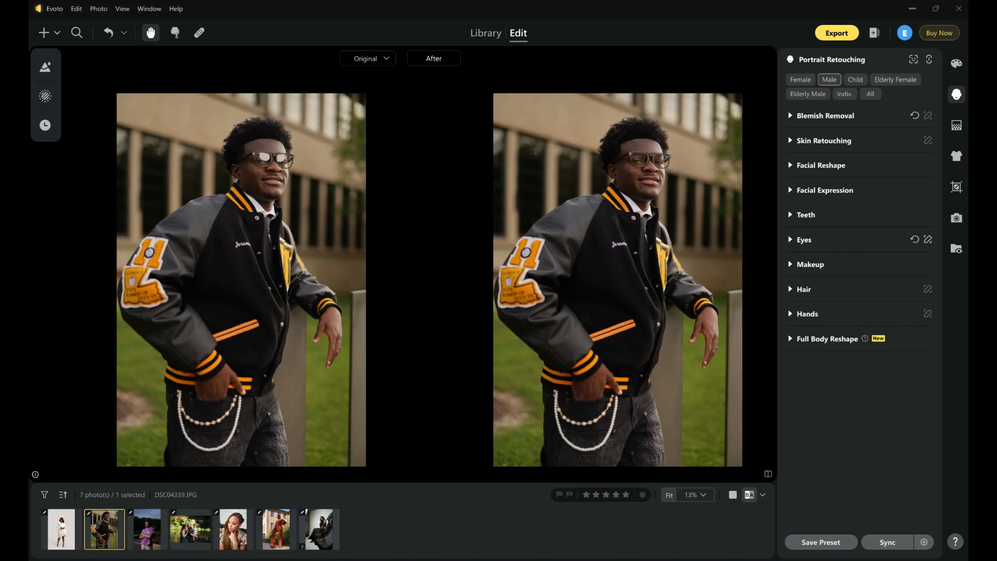
scroll(650, 139, "up", 6)
scroll(654, 193, "down", 1)
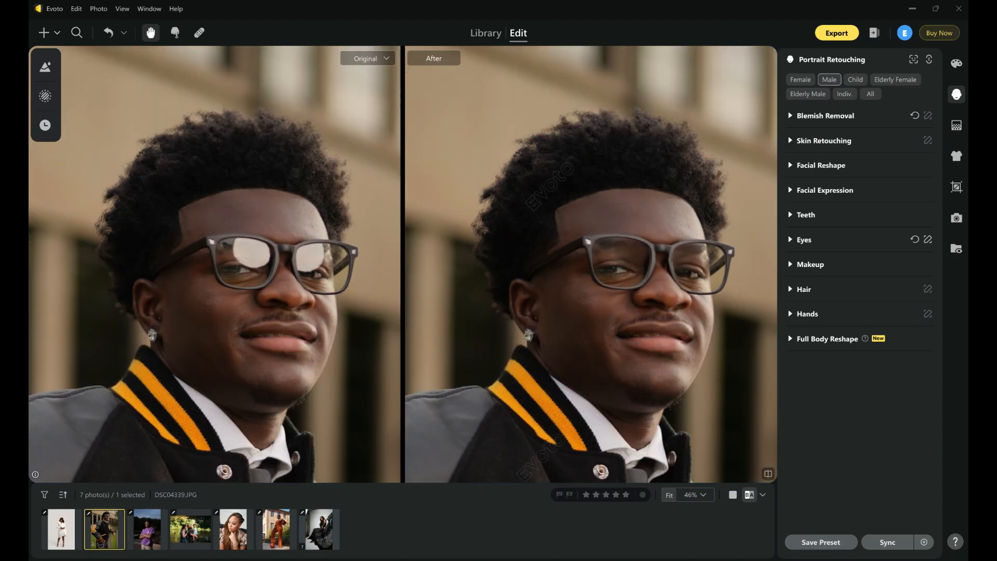
scroll(650, 260, "down", 6)
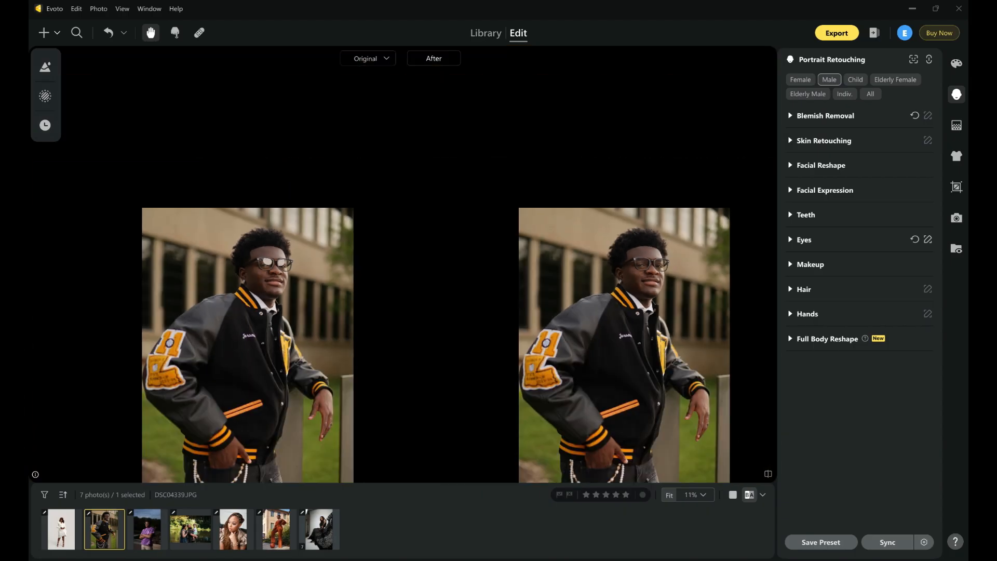
left_click_drag(656, 352, 658, 260)
scroll(658, 260, "up", 1)
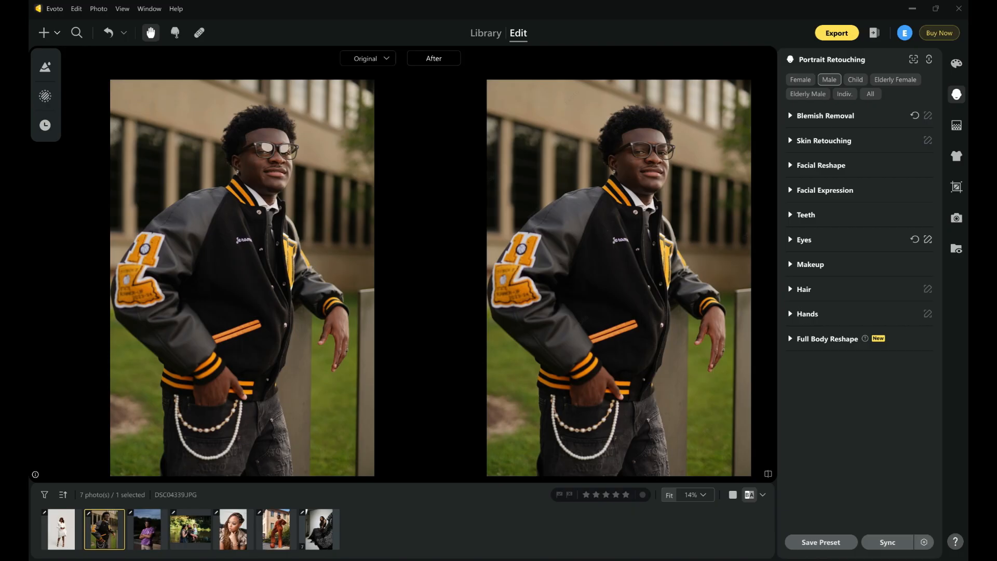
scroll(646, 152, "up", 7)
left_click_drag(646, 152, 613, 264)
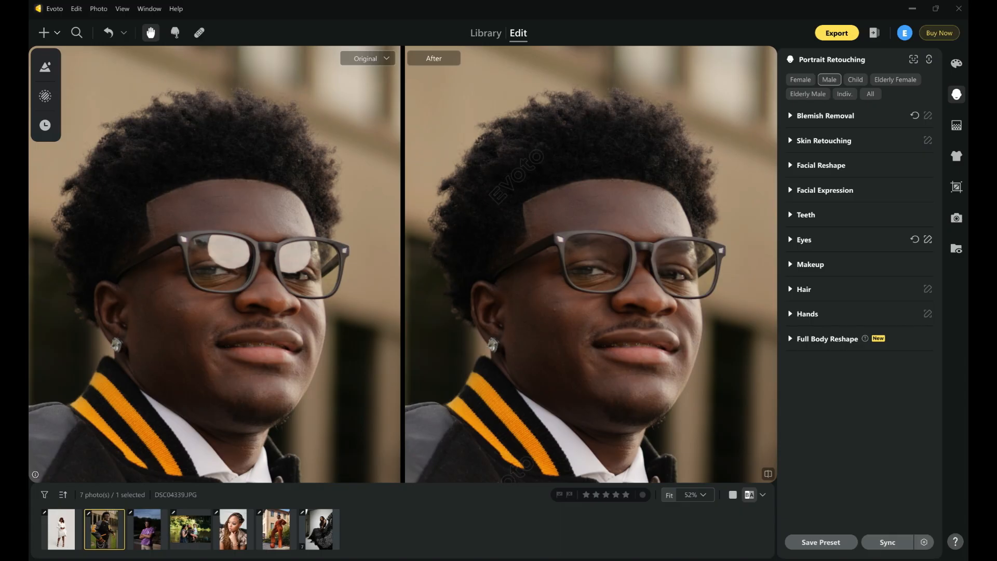
scroll(551, 277, "down", 6)
left_click_drag(552, 277, 578, 163)
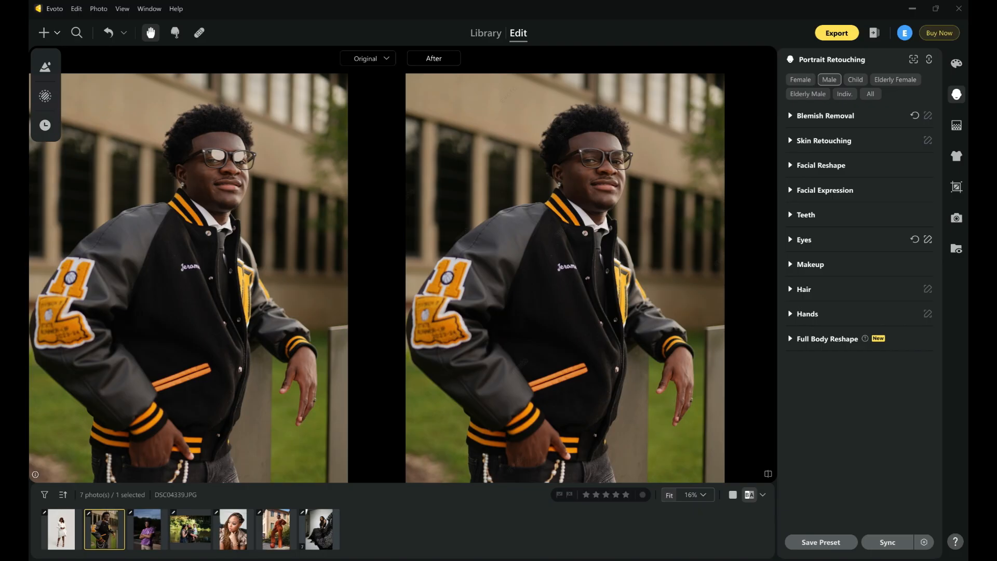
left_click(669, 495)
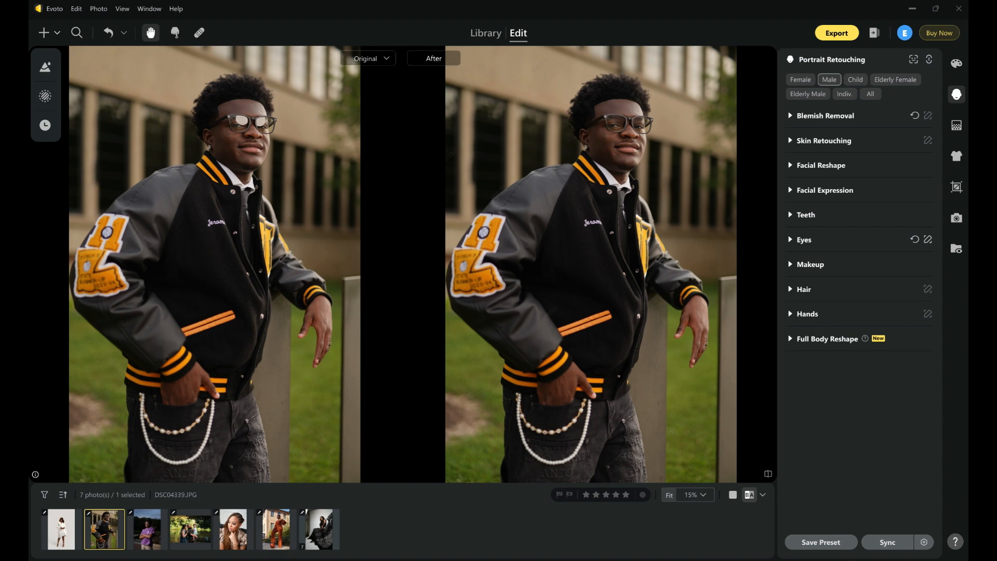
Compare the man's full face and glasses once more in the original and retouched versions, and return to the fitted view.
scroll(623, 112, "up", 5)
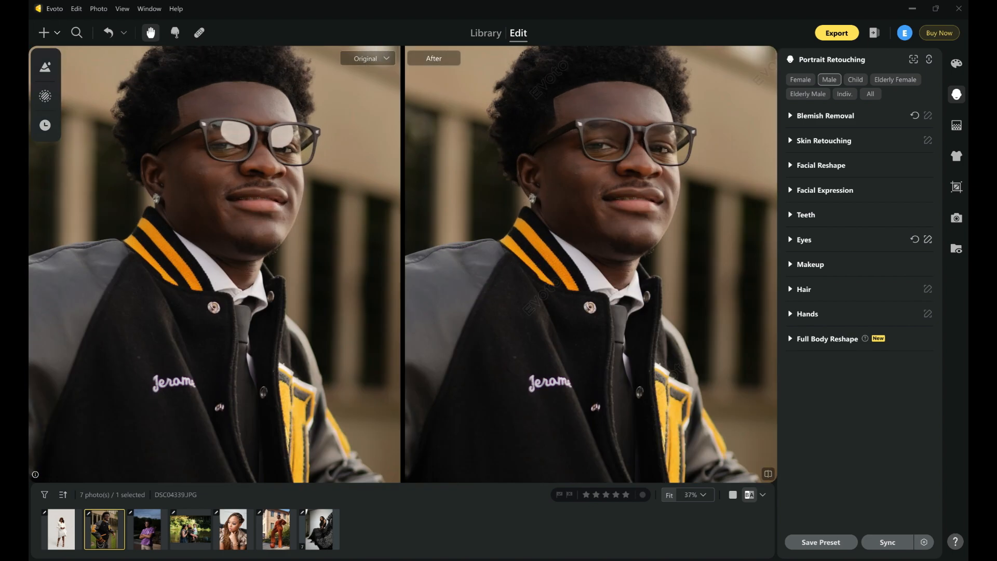
scroll(635, 161, "up", 1)
left_click_drag(635, 161, 636, 232)
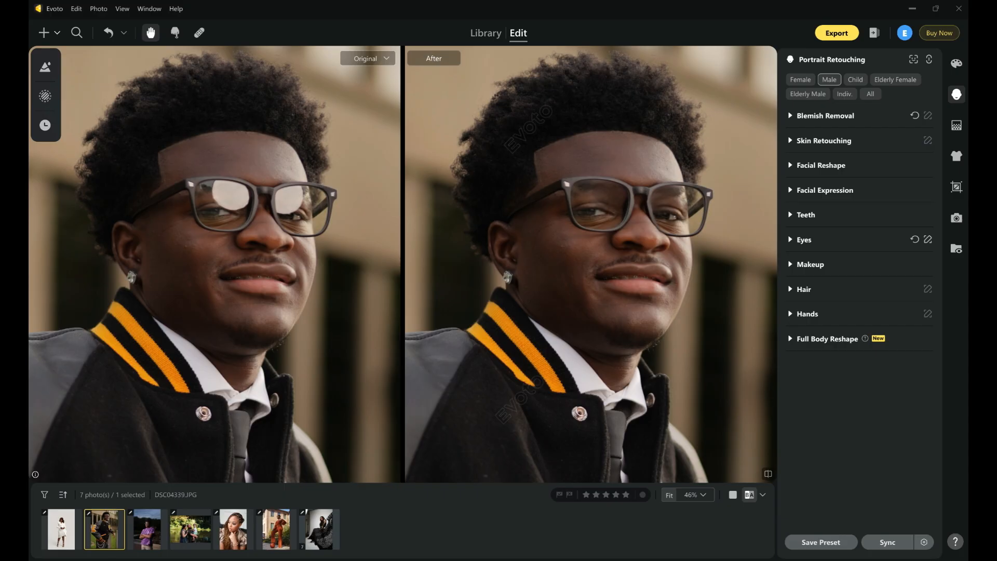
scroll(631, 224, "down", 6)
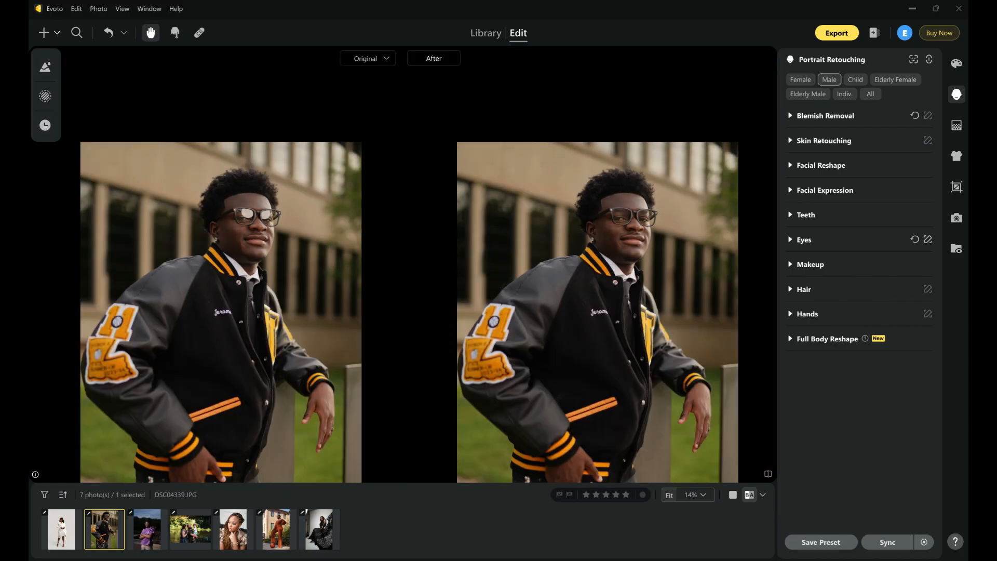
key("ctrl+0")
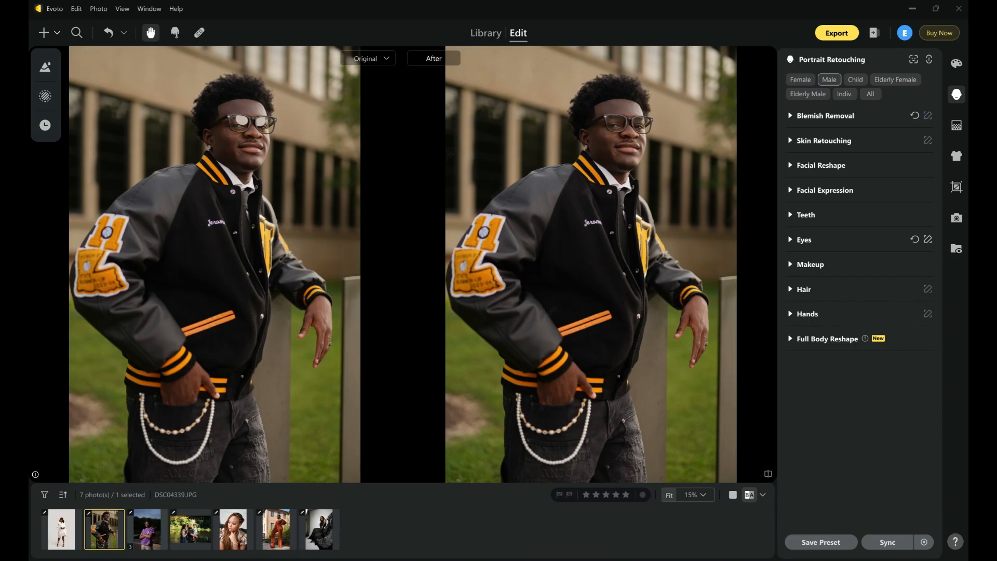
Open DSC04444.JPG, the man in the purple shirt, and compare the glare on his glasses before and after retouching.
left_click(147, 529)
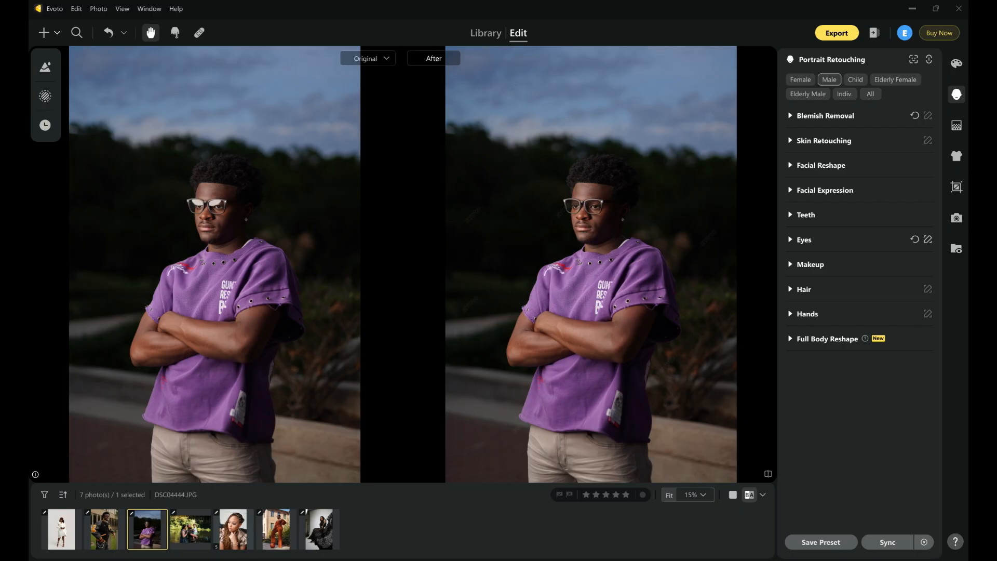
scroll(606, 195, "up", 6)
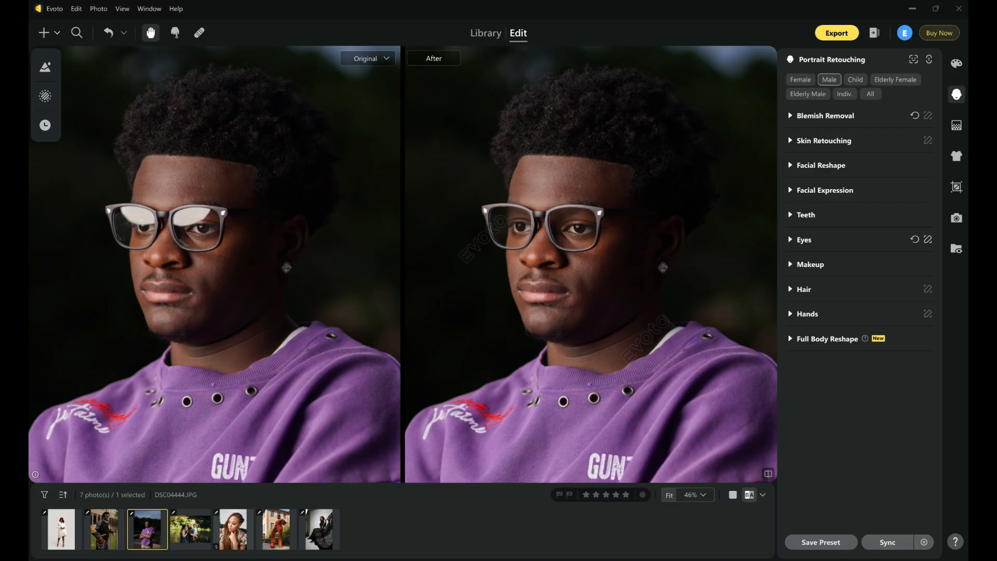
scroll(567, 231, "up", 5)
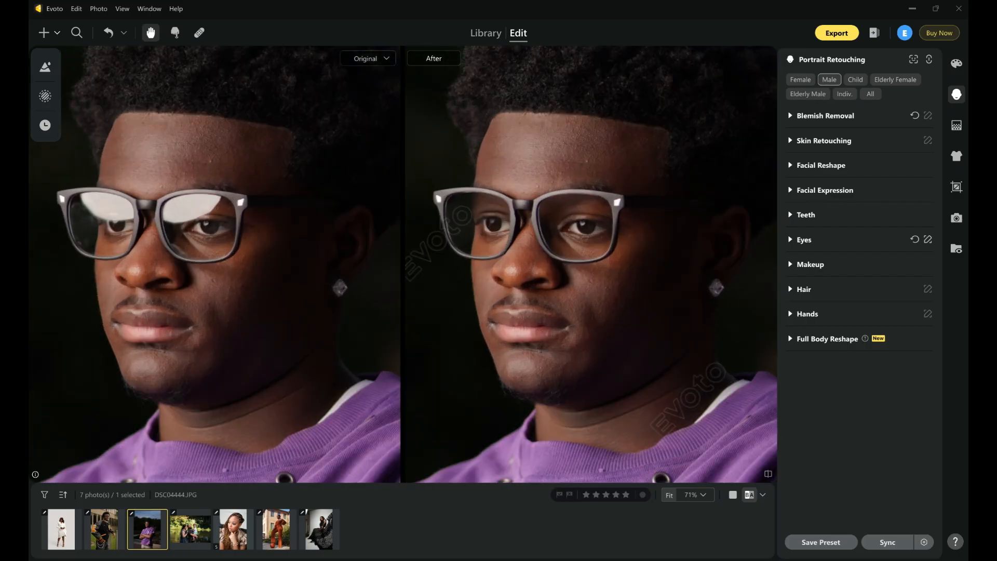
scroll(568, 234, "down", 2)
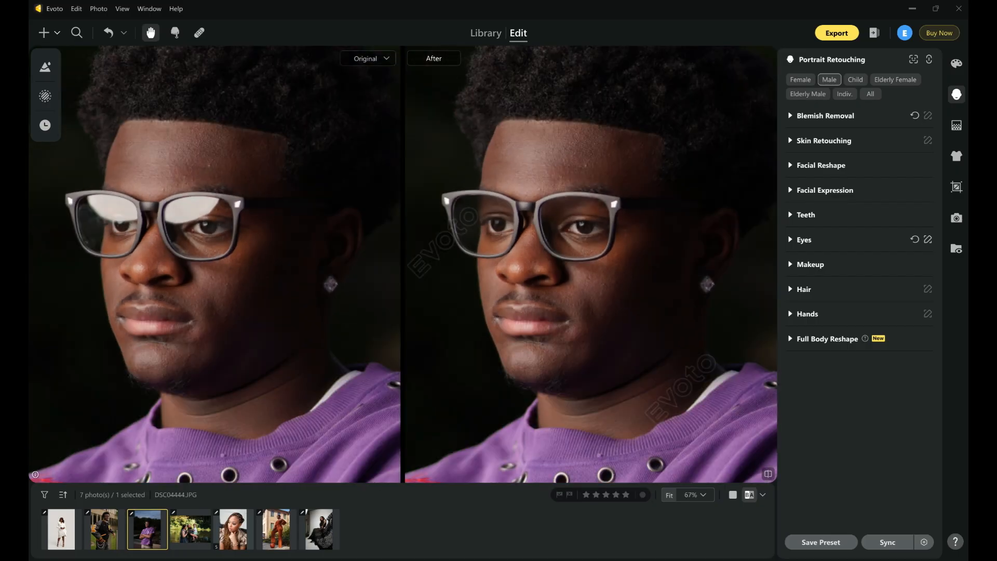
scroll(605, 231, "down", 8)
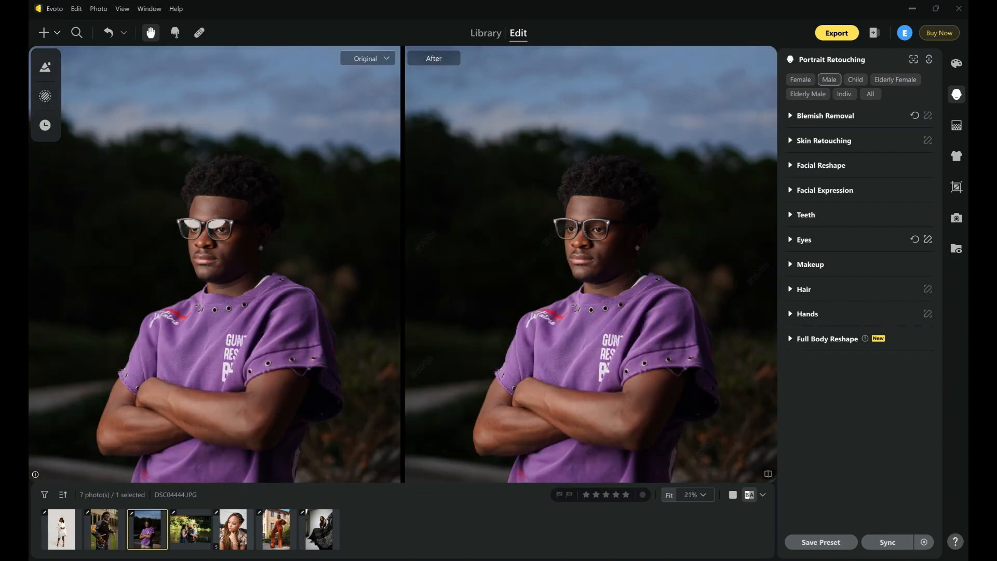
scroll(576, 286, "down", 3)
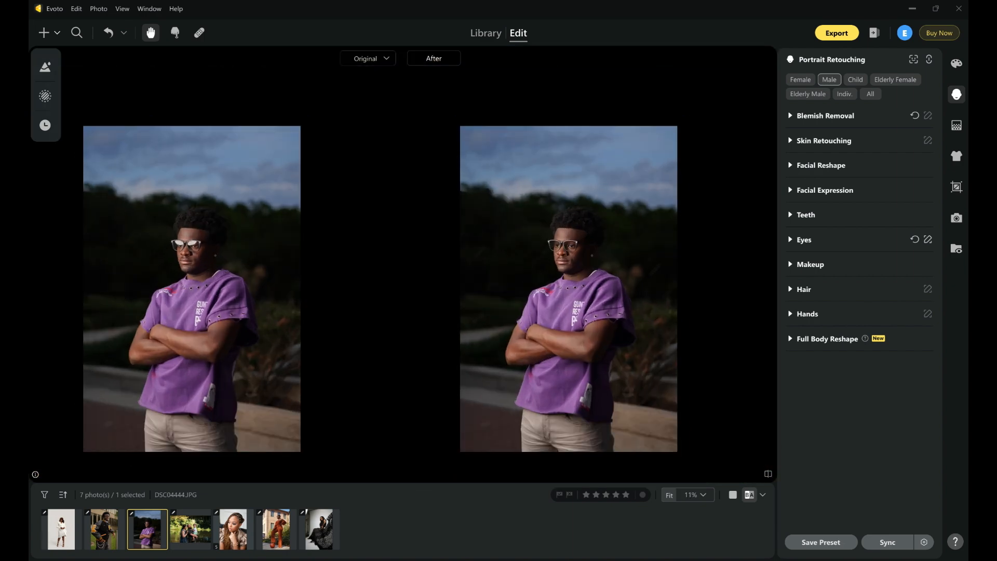
left_click_drag(575, 285, 575, 260)
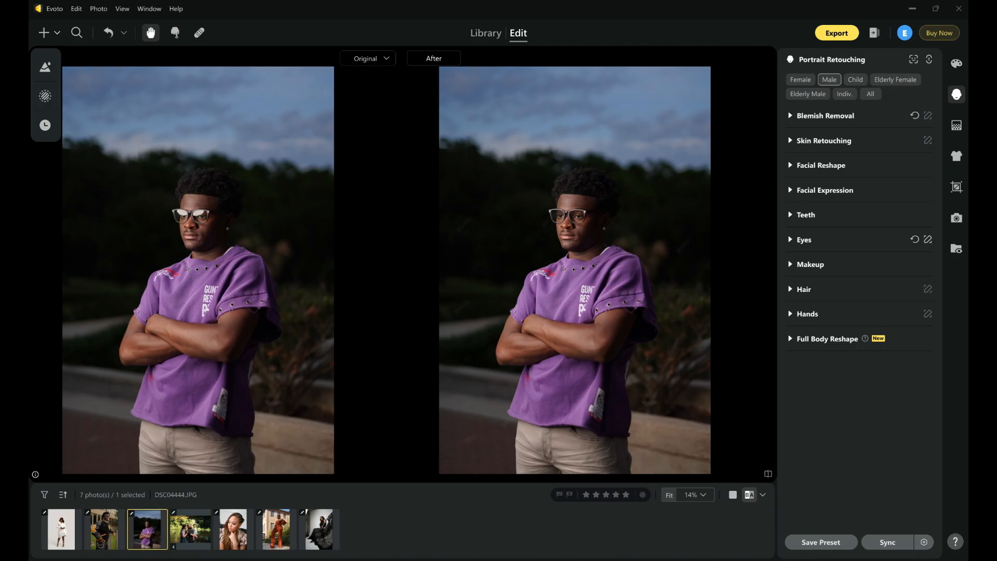
Open H35A2422.JPG, the family by the water, and compare the woman's arm and profile in the original and retouched versions.
left_click(191, 530)
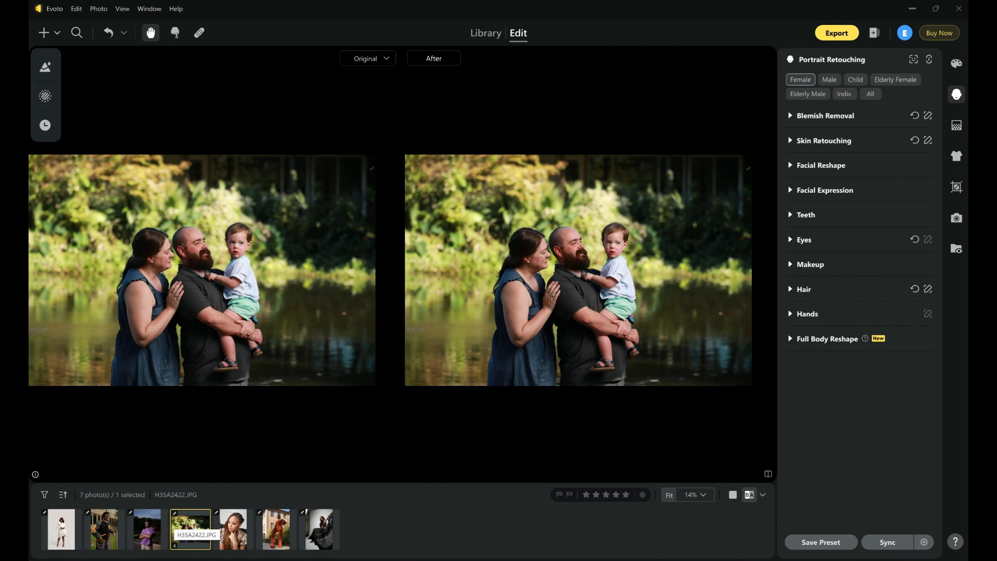
scroll(192, 259, "up", 8)
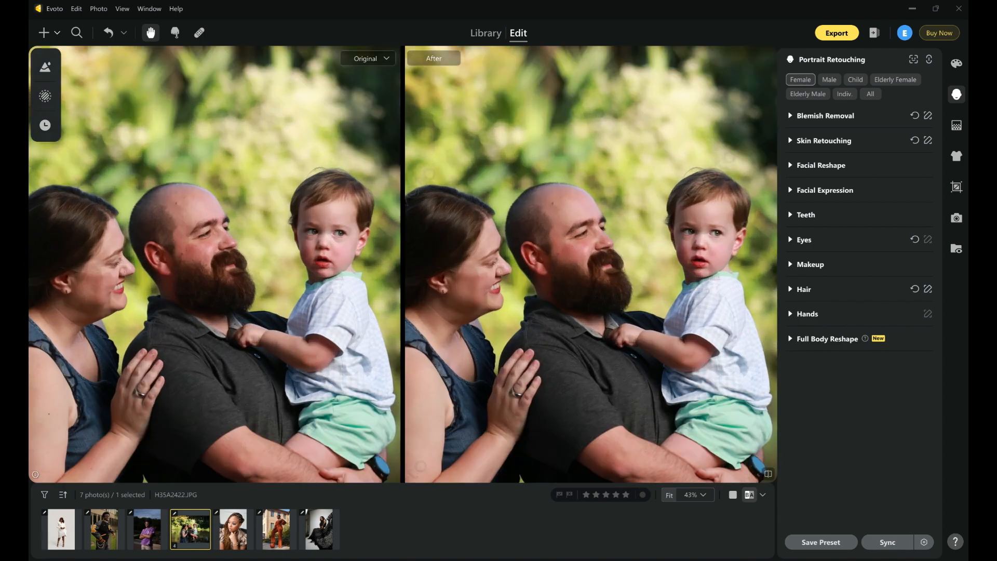
left_click_drag(193, 259, 358, 146)
scroll(289, 206, "down", 2)
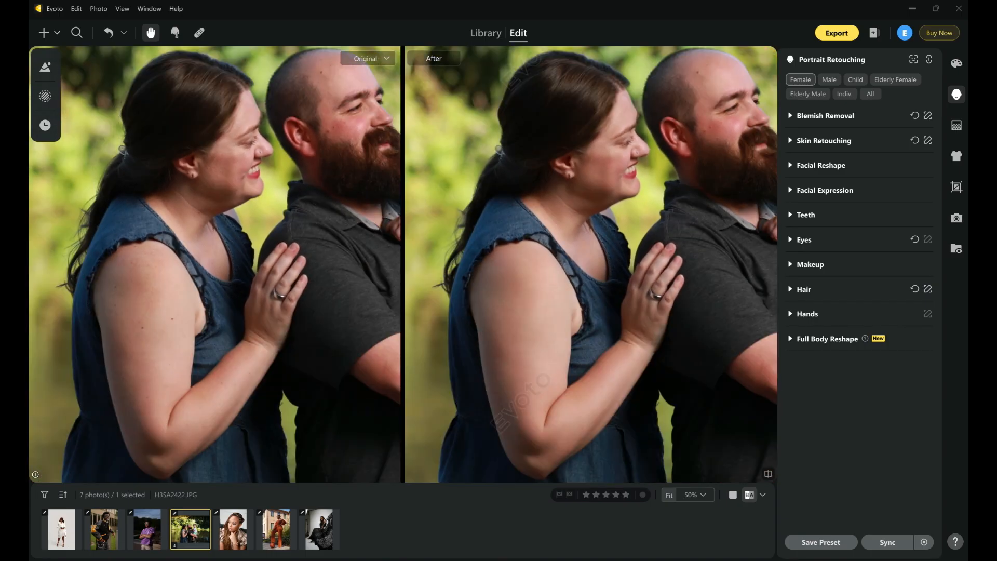
left_click_drag(289, 206, 310, 222)
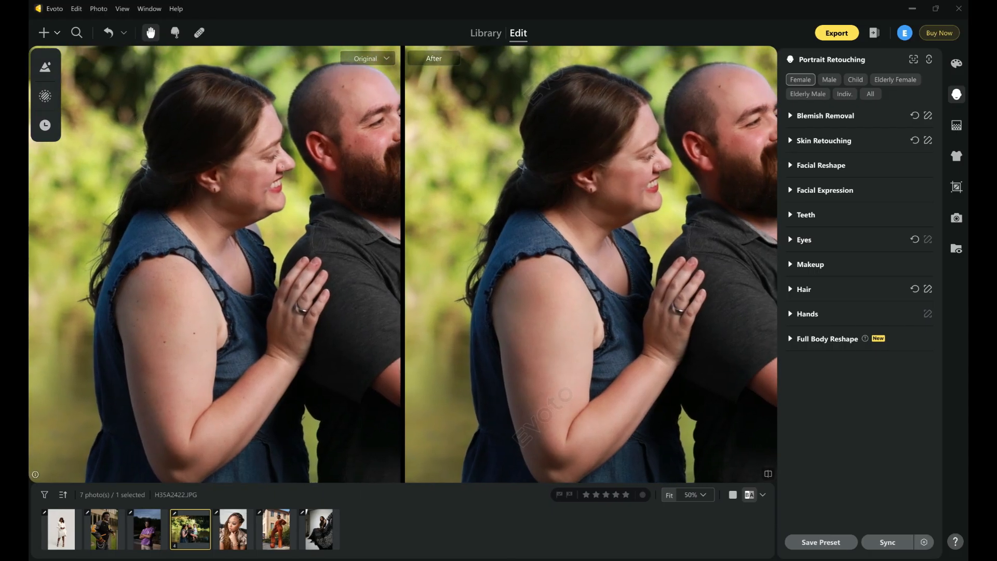
Examine the woman's hair and facial skin up close in both versions, and recheck the spots on her upper arm.
scroll(311, 221, "down", 1)
scroll(229, 234, "up", 4)
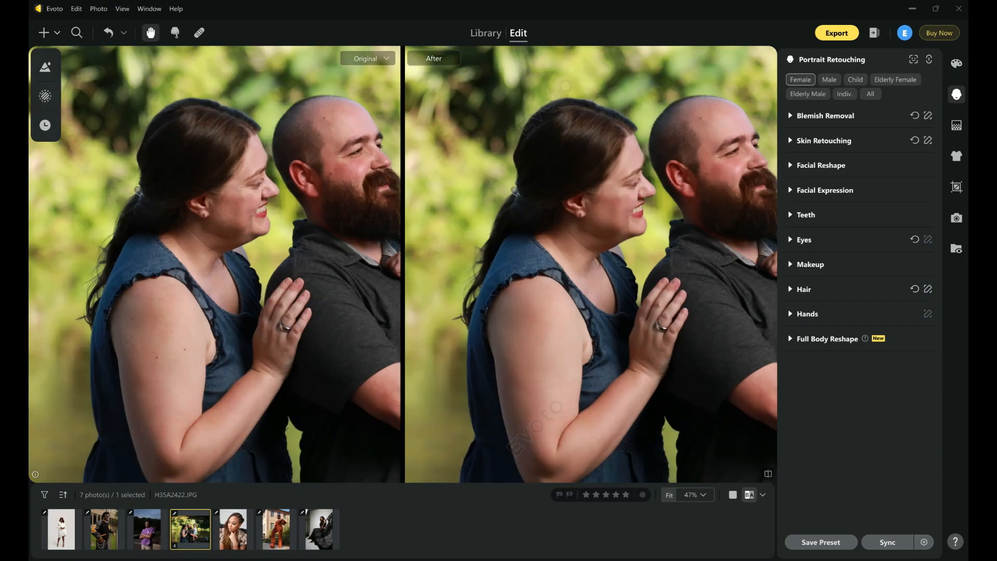
left_click_drag(230, 234, 219, 370)
scroll(208, 312, "down", 3)
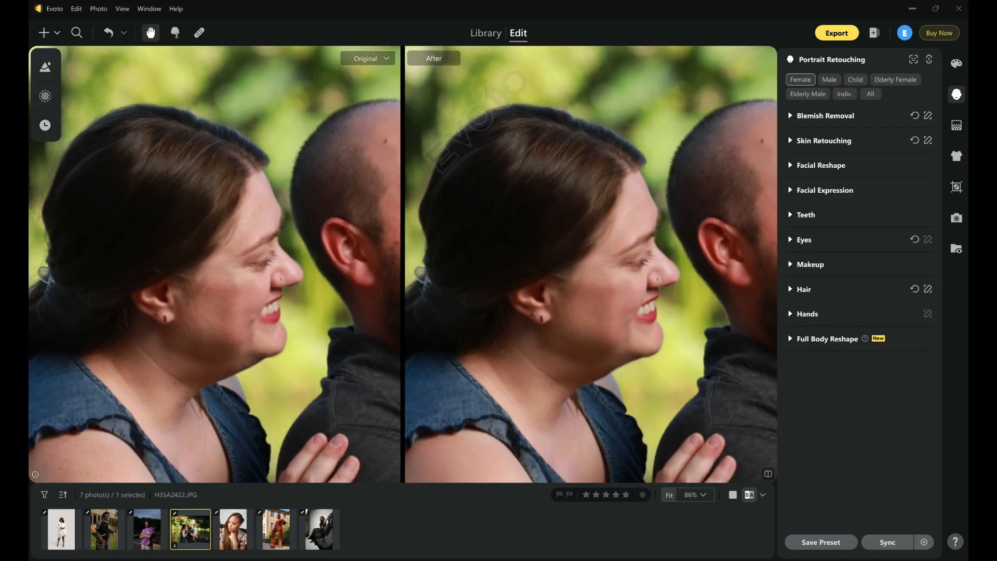
left_click_drag(216, 363, 272, 156)
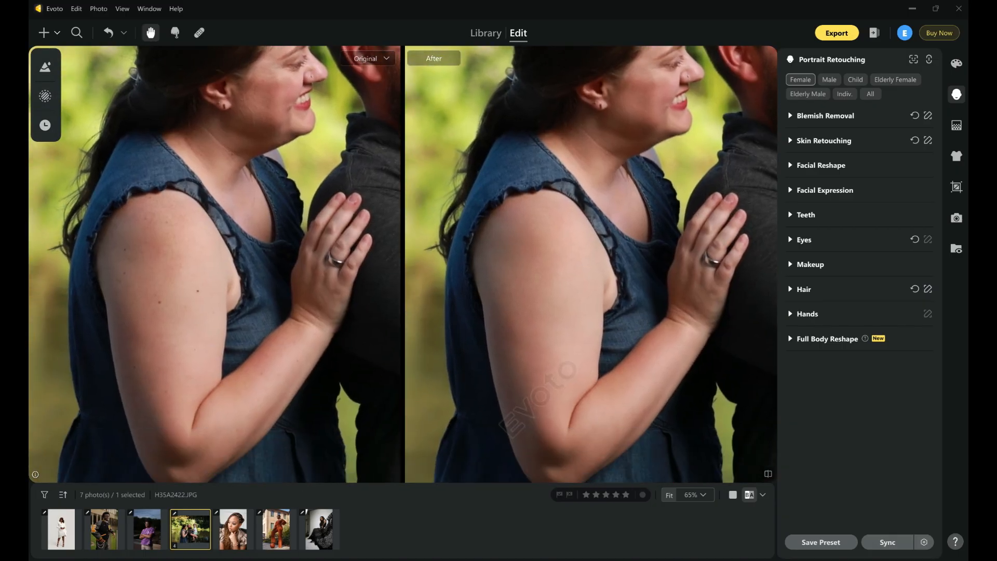
left_click_drag(228, 312, 212, 324)
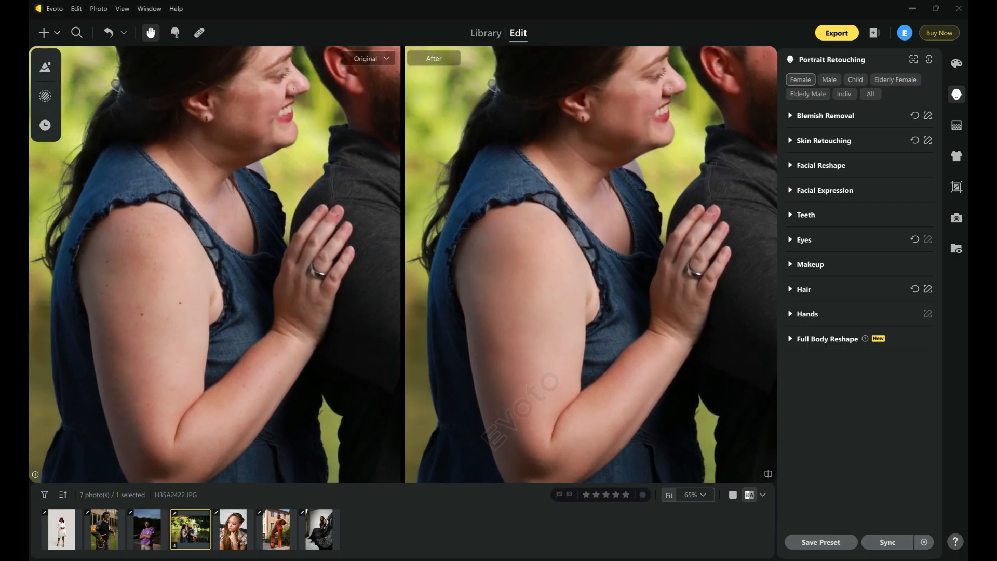
Compare the skin on the bearded man's forehead and cheek up close in the original and retouched versions.
left_click_drag(270, 218, 79, 398)
scroll(211, 257, "up", 6)
scroll(211, 256, "down", 4)
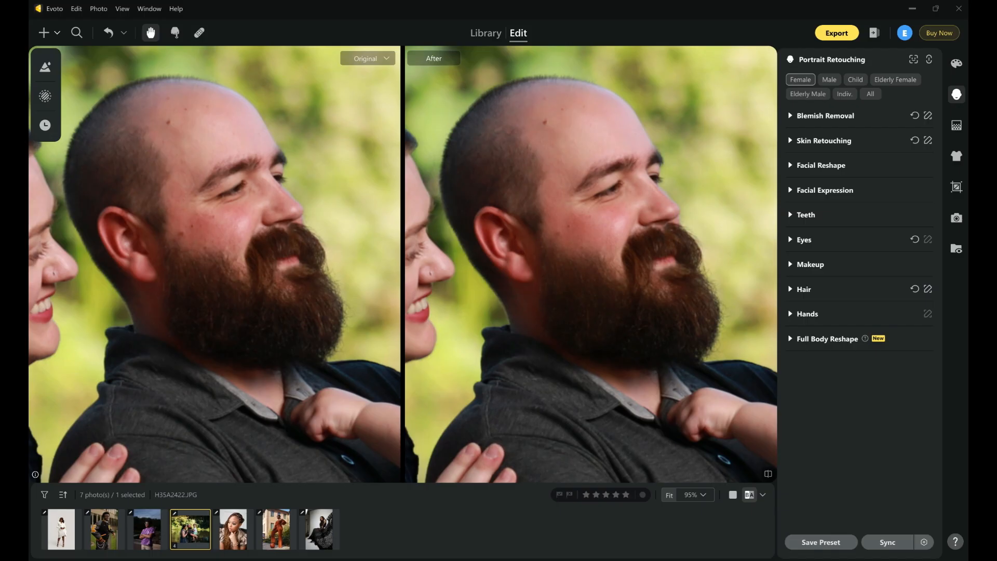
scroll(211, 256, "up", 2)
left_click_drag(211, 256, 249, 322)
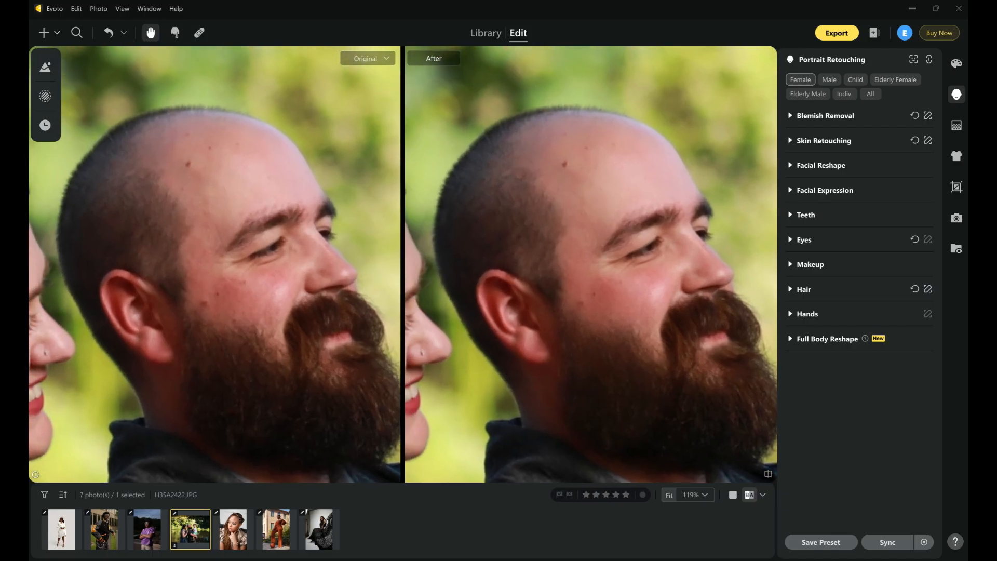
scroll(276, 233, "up", 2)
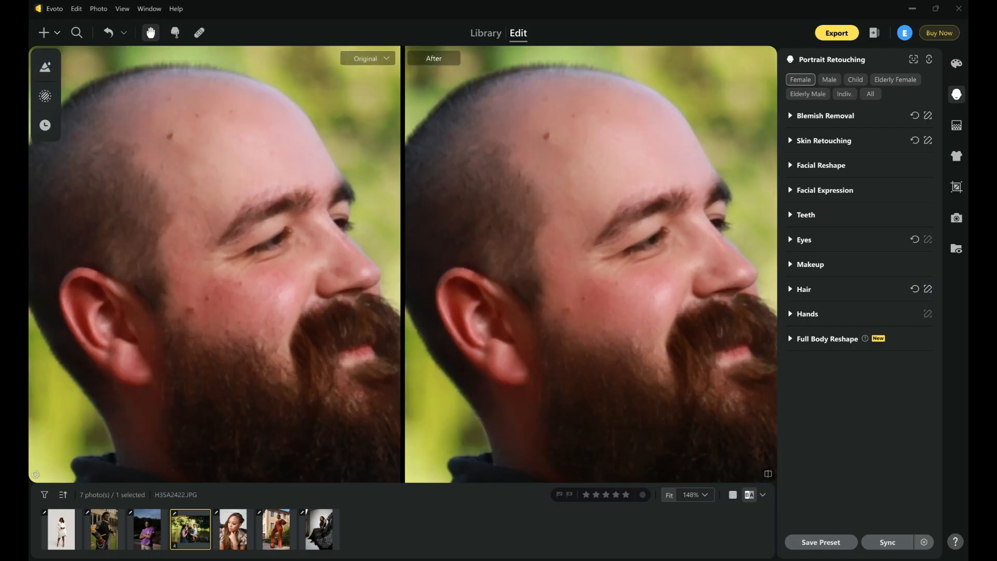
scroll(244, 239, "down", 2)
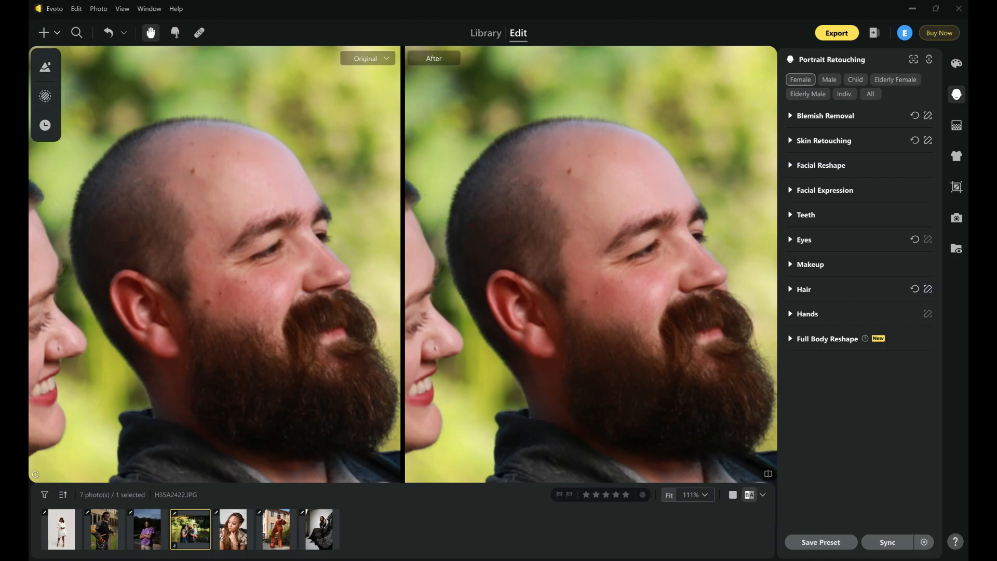
Recheck the moles and blemishes on the bearded man's face in both versions at closer and wider magnifications.
scroll(281, 249, "down", 2)
scroll(233, 260, "up", 1)
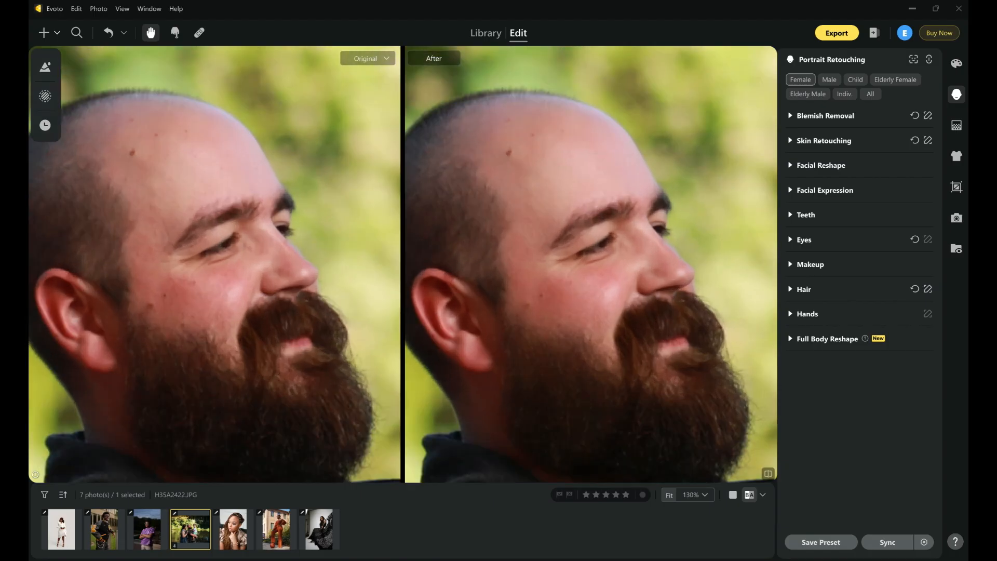
scroll(414, 165, "down", 2)
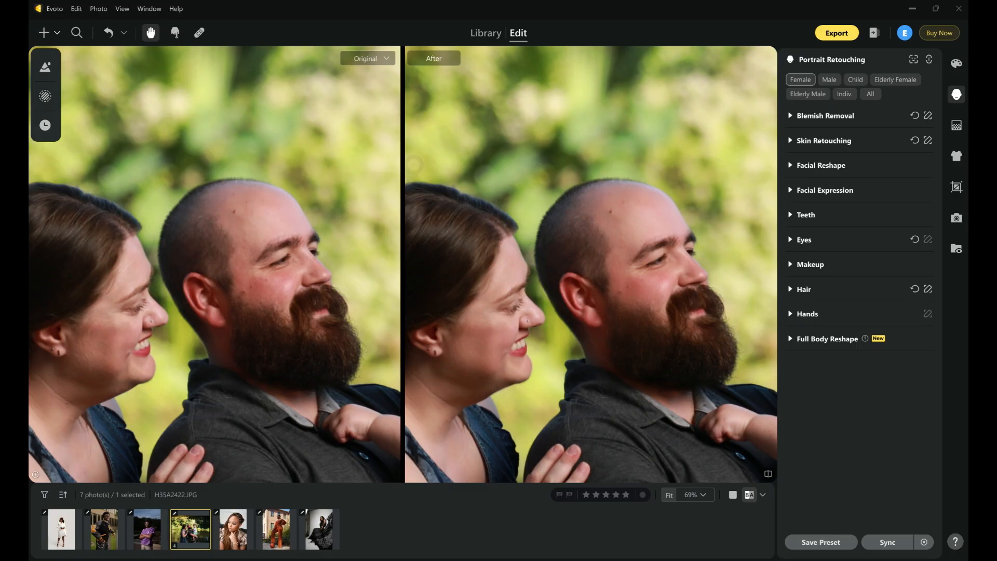
scroll(665, 285, "up", 5)
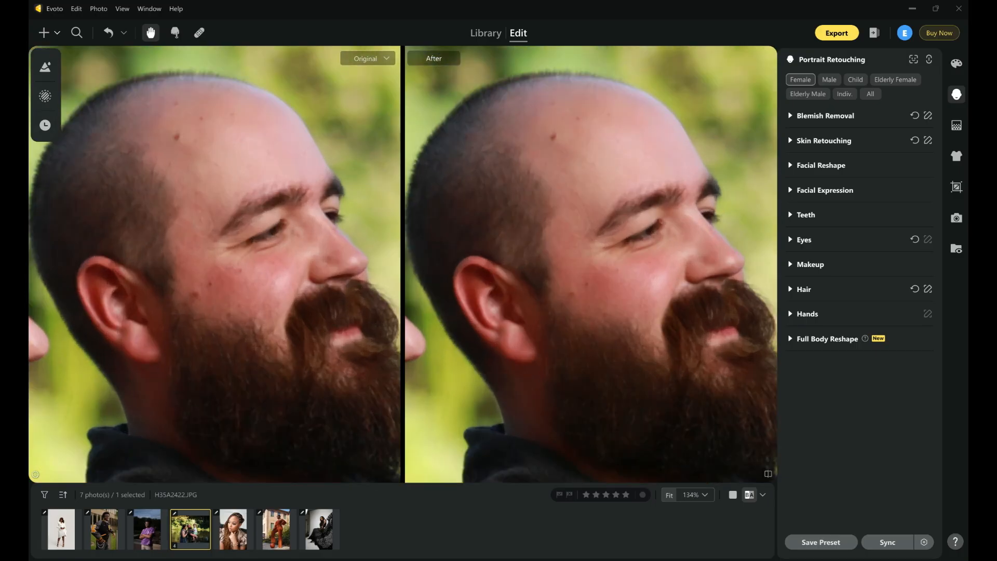
scroll(675, 311, "down", 4)
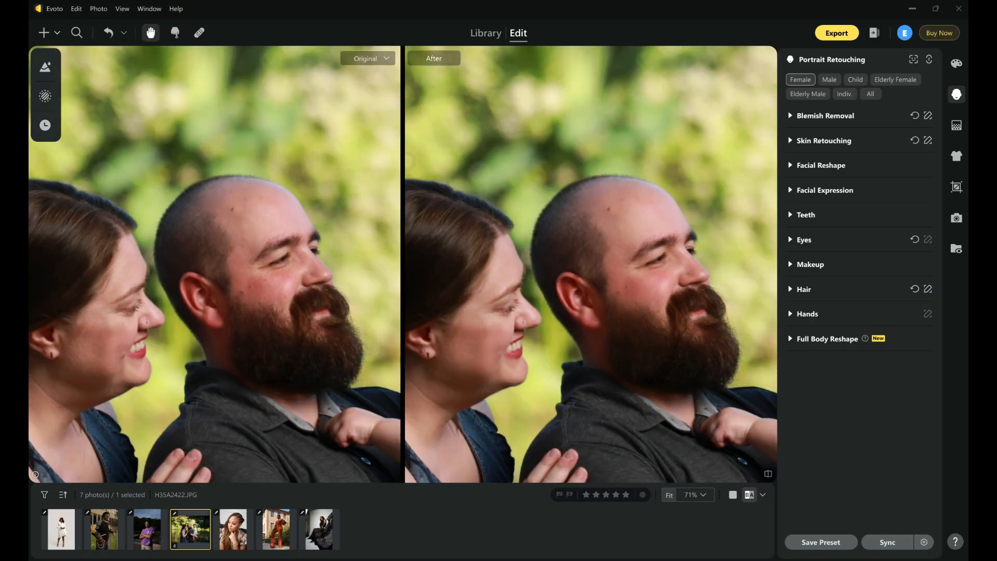
Compare the child's face up close in both versions, and return to a view of the whole family.
left_click_drag(675, 311, 508, 320)
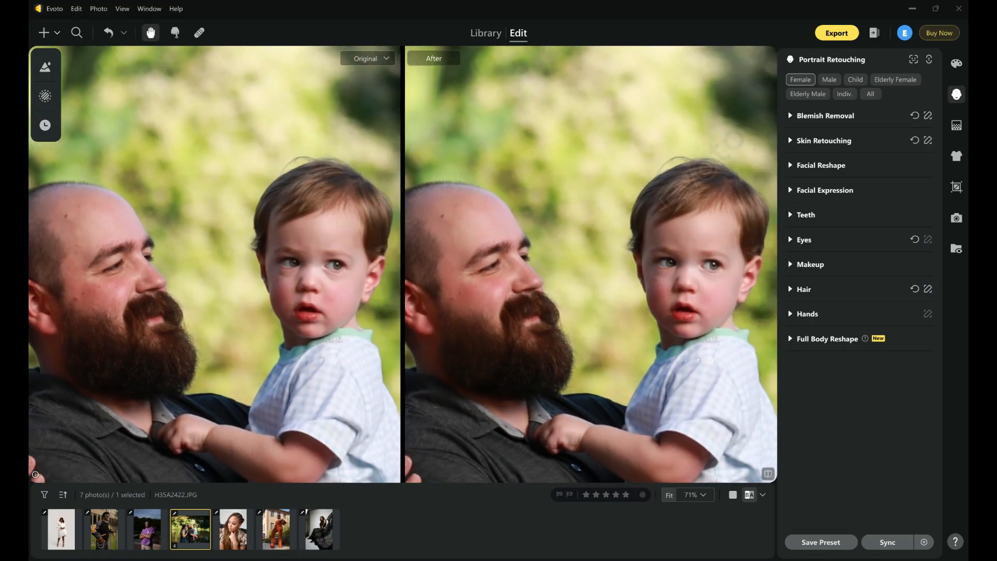
left_click_drag(650, 291, 573, 311)
scroll(649, 260, "up", 4)
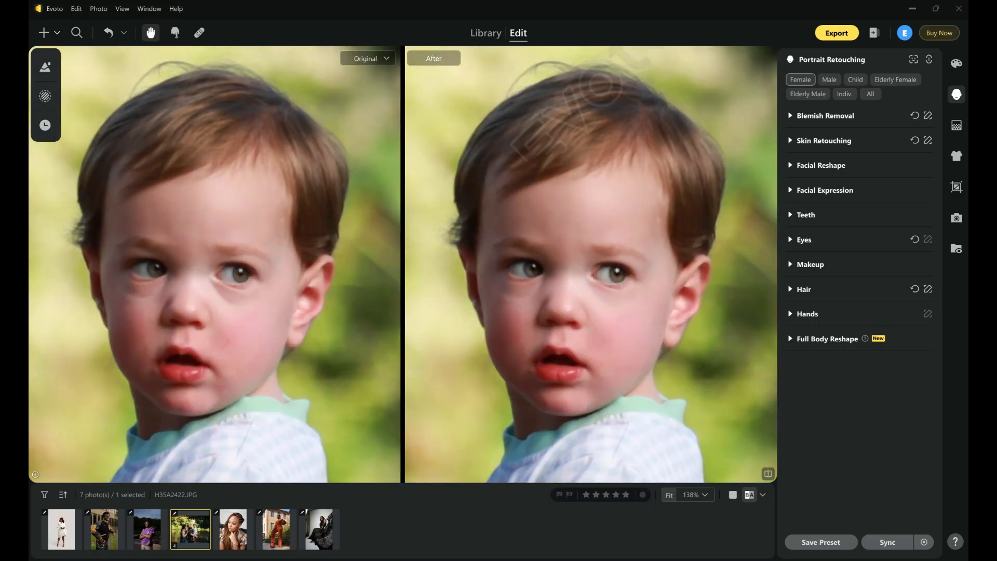
left_click_drag(633, 271, 659, 272)
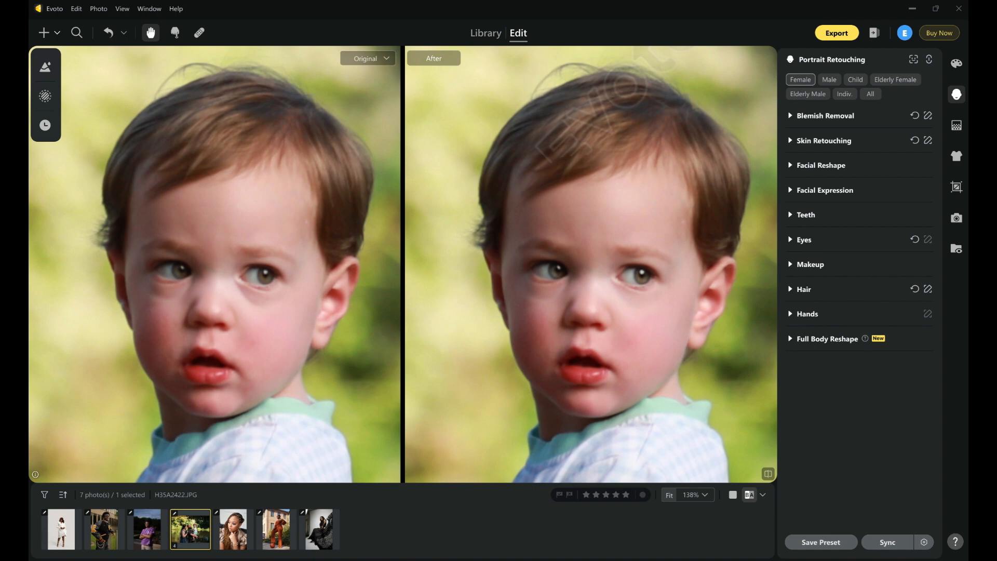
scroll(470, 215, "down", 15)
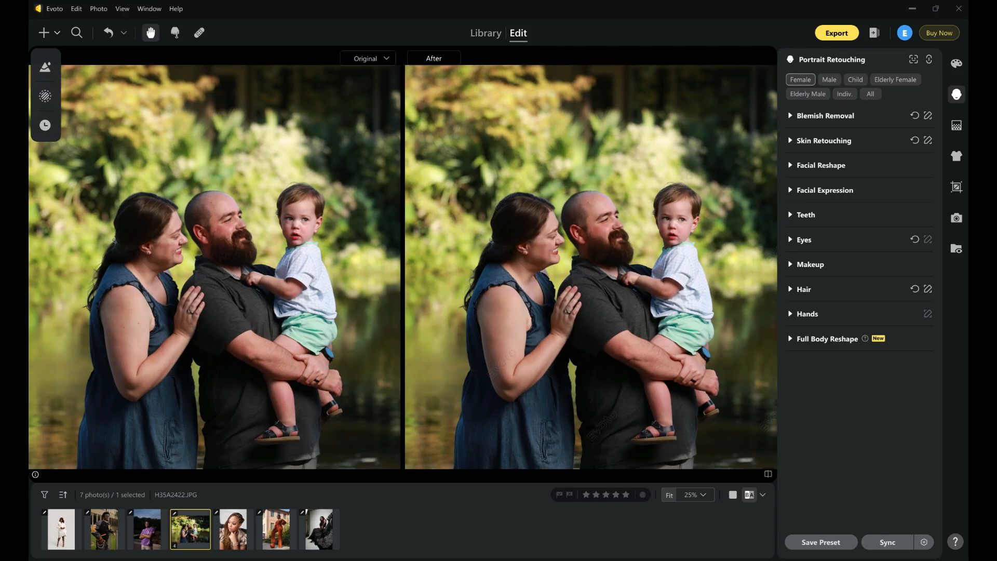
scroll(567, 266, "up", 6)
scroll(567, 266, "down", 7)
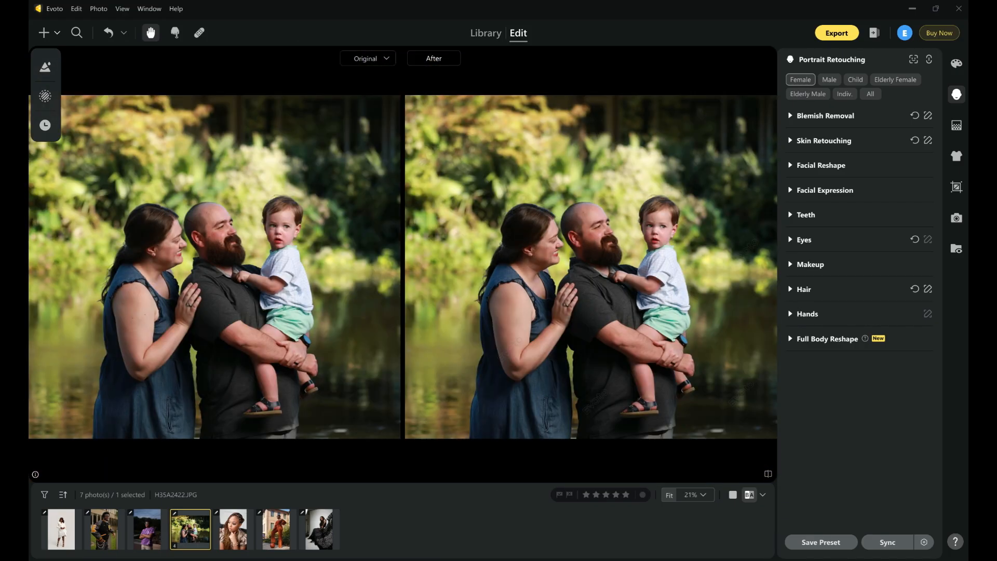
scroll(591, 267, "down", 2)
scroll(591, 267, "up", 2)
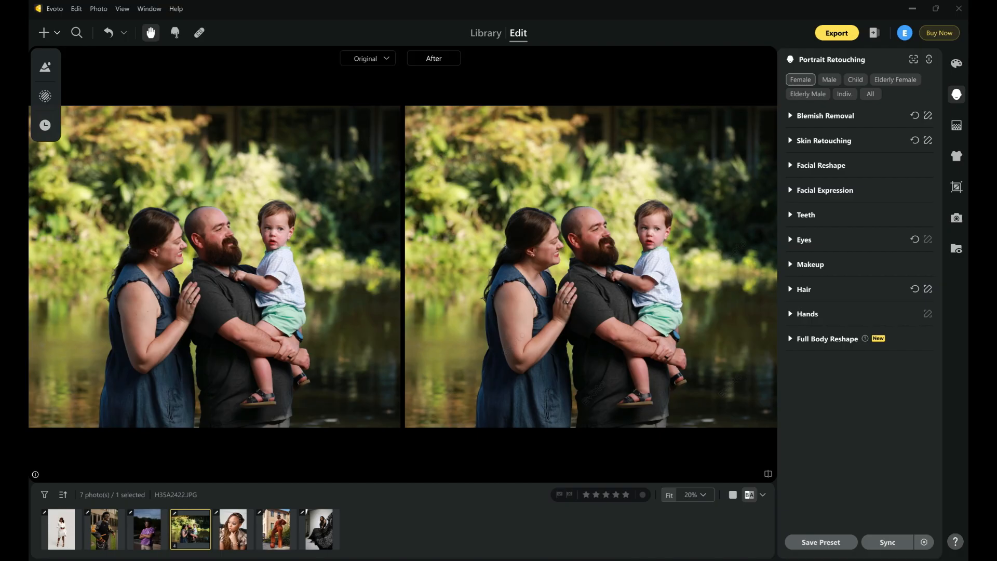
Open the portrait of the woman with braids and compare her face and forehead in the original and retouched versions.
left_click(234, 529)
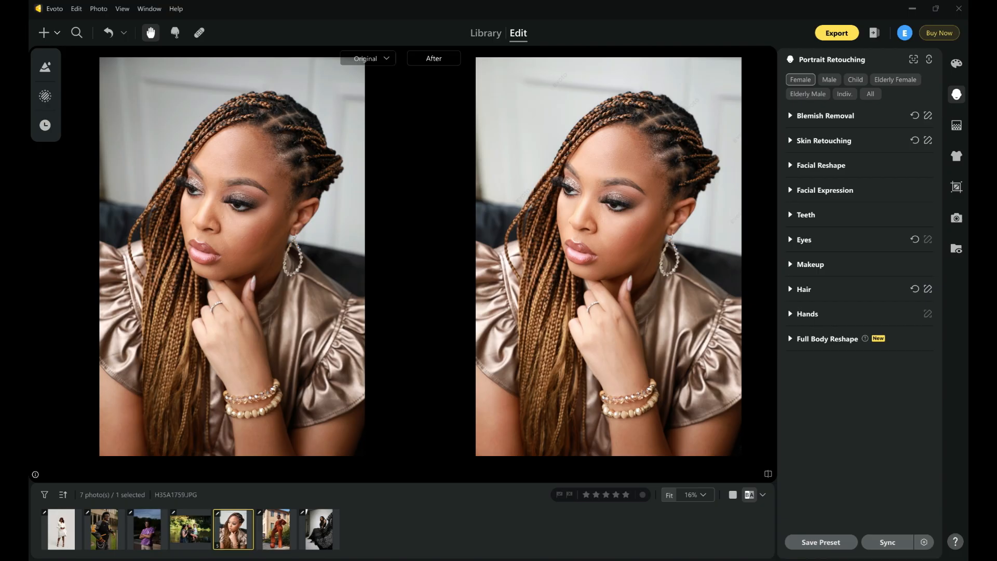
scroll(608, 214, "up", 3)
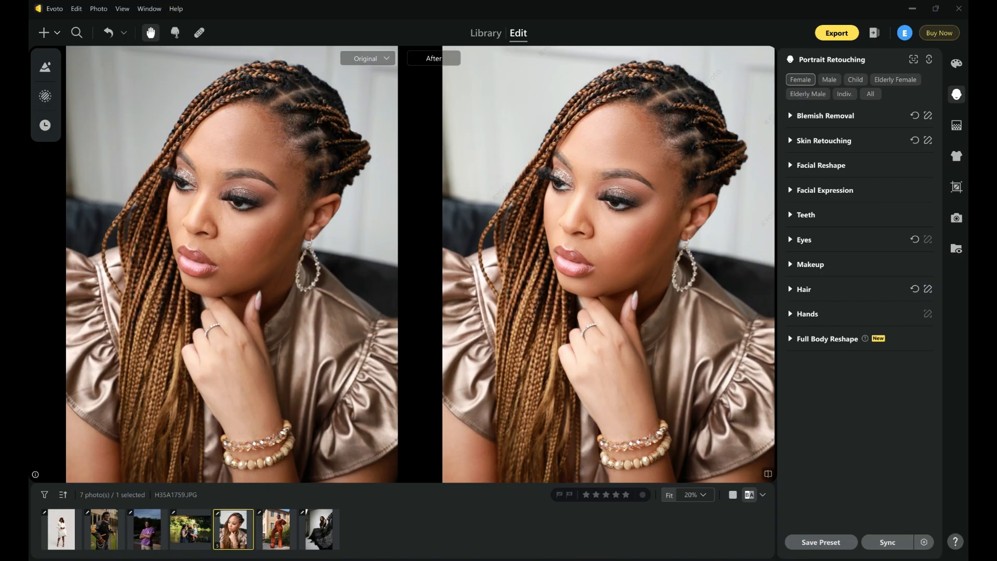
left_click_drag(671, 148, 644, 229)
scroll(644, 230, "up", 1)
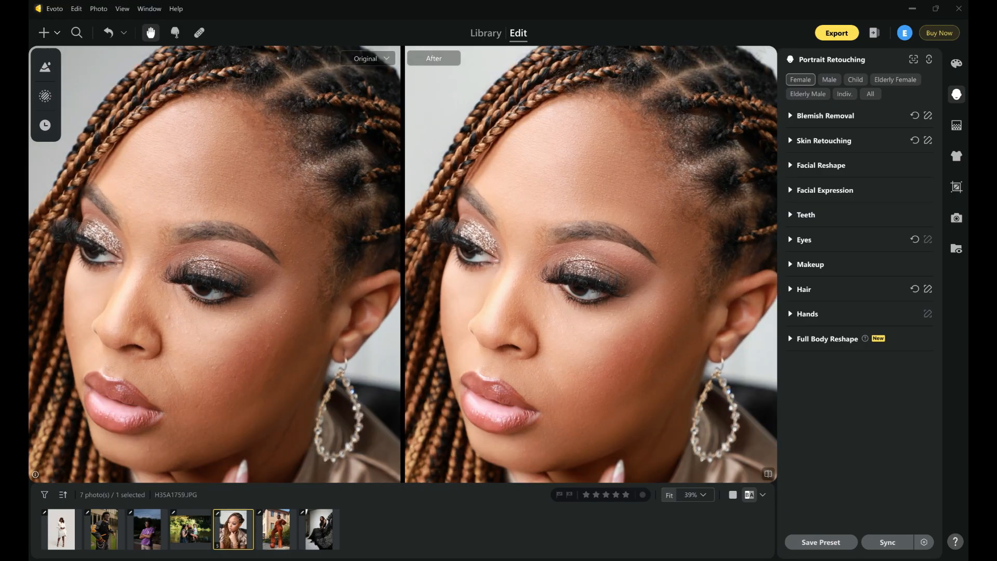
scroll(608, 223, "down", 1)
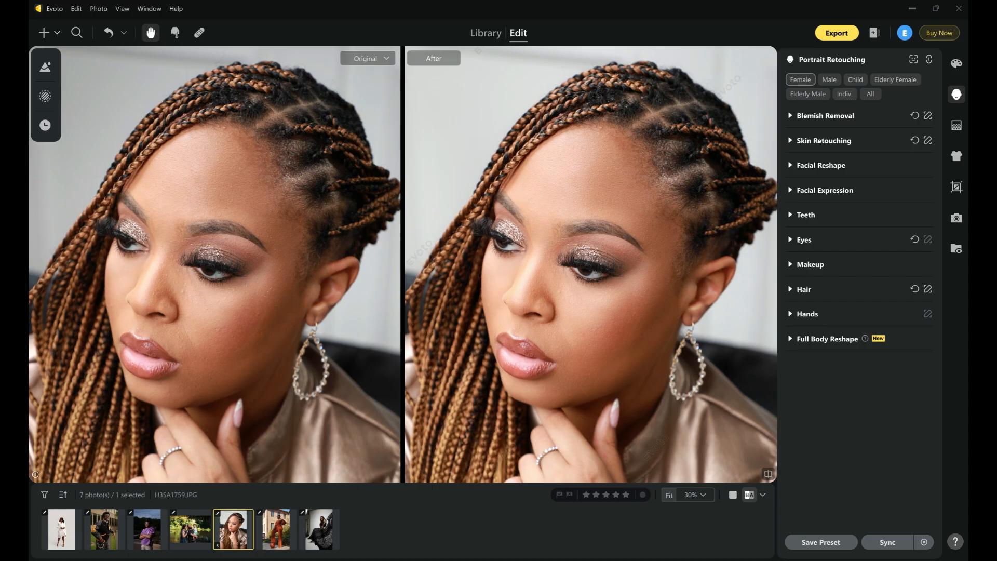
Compare the braided woman's eye makeup and cheek skin up close, and return to a view of the whole portrait.
scroll(569, 304, "up", 4)
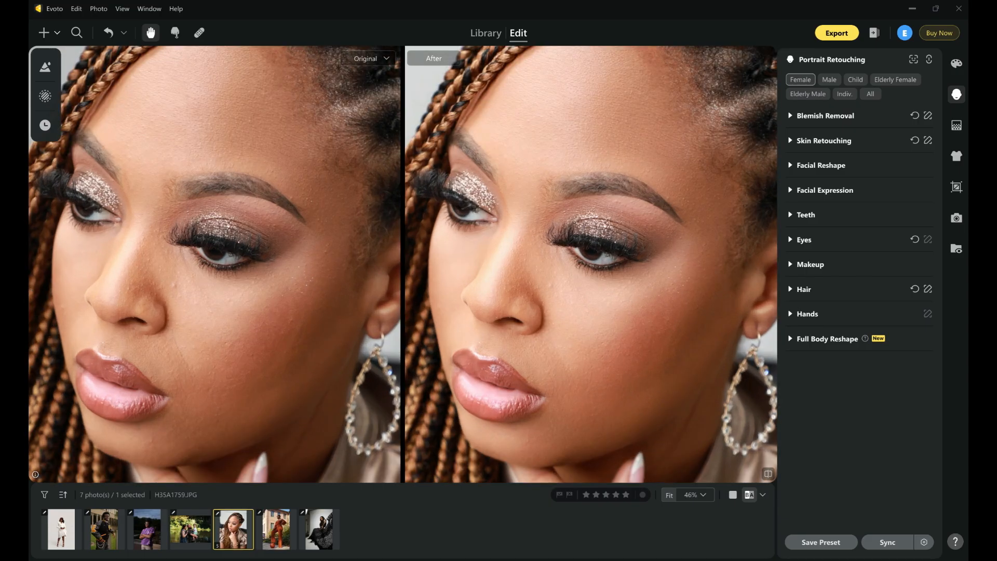
mouse_move(570, 304)
left_mouse_down()
mouse_move(552, 340)
mouse_move(553, 278)
mouse_move(566, 299)
mouse_move(560, 320)
left_mouse_up()
scroll(560, 311, "up", 2)
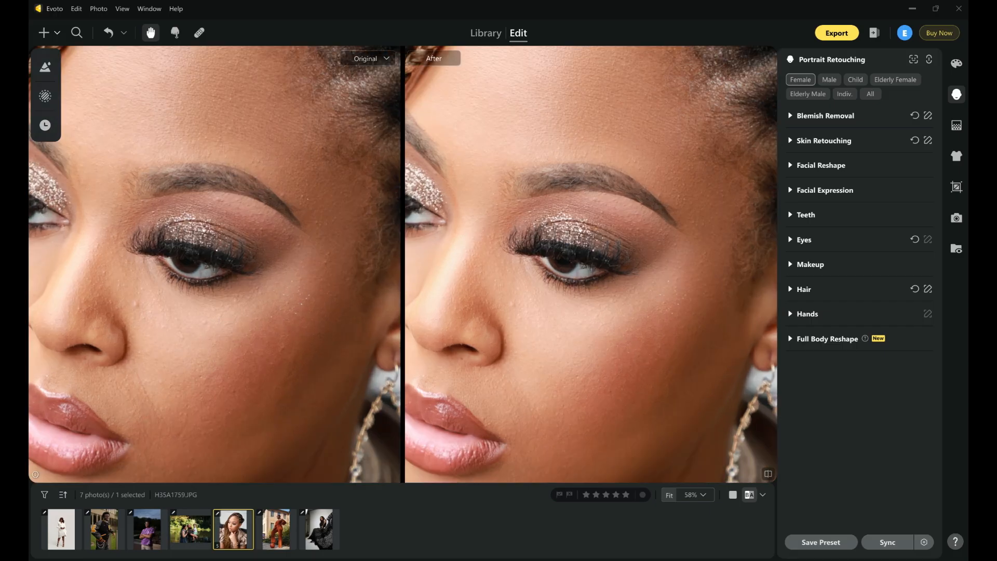
scroll(560, 312, "down", 3)
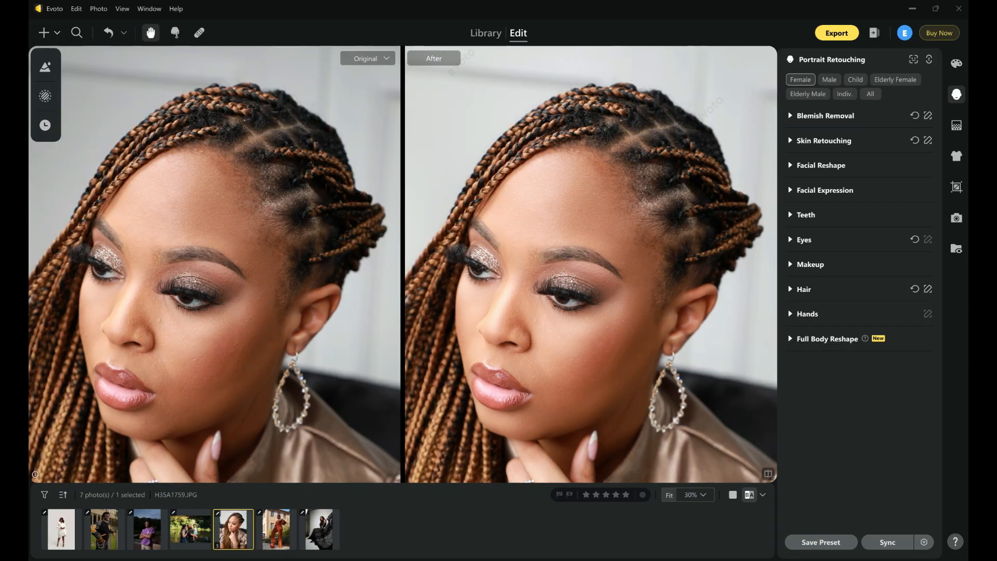
left_click_drag(560, 311, 599, 246)
scroll(591, 264, "down", 3)
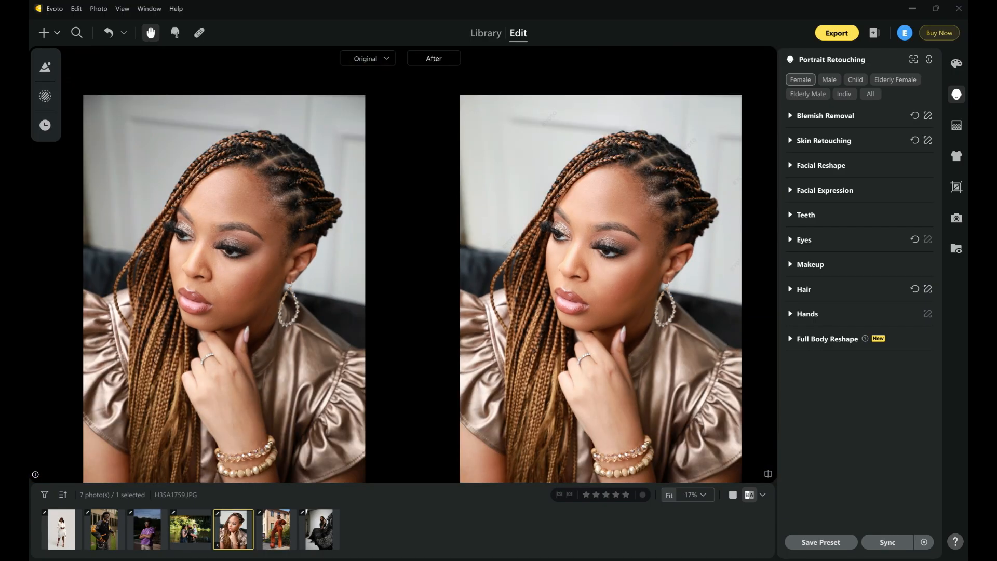
left_click_drag(590, 264, 586, 224)
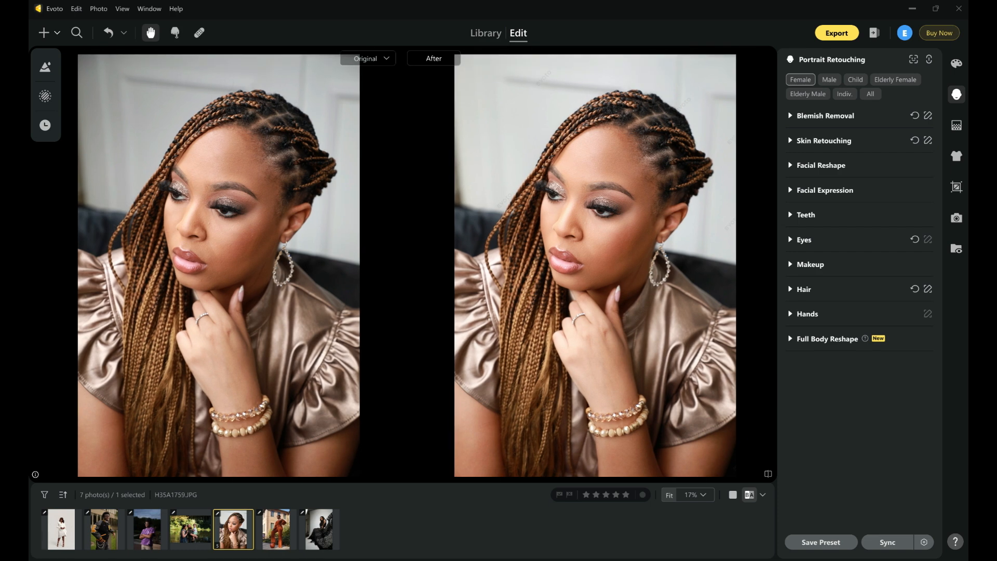
Recheck the skin texture around the braided woman's nose, lips and cheek in both versions at closer and wider magnifications.
scroll(586, 223, "up", 4)
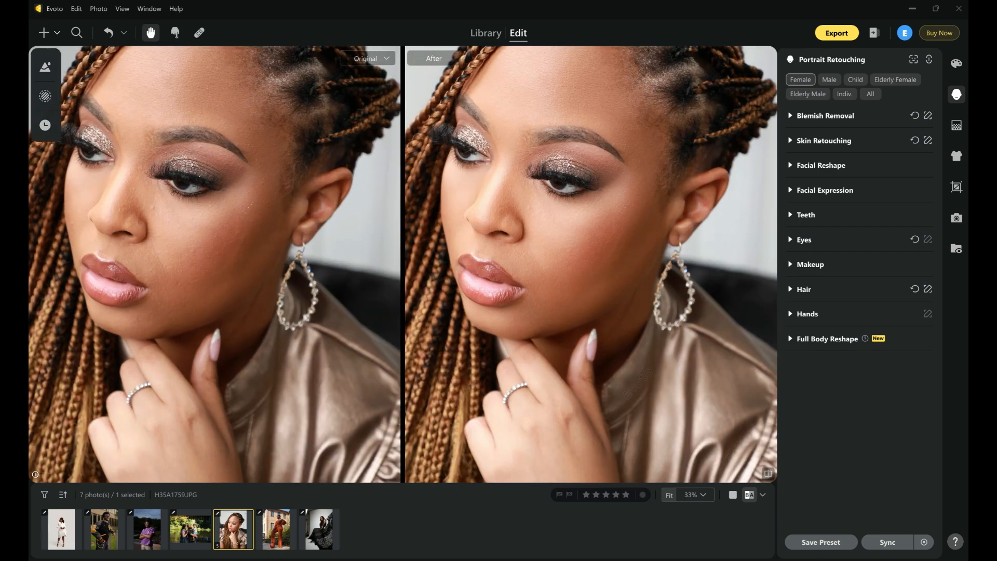
scroll(586, 223, "up", 3)
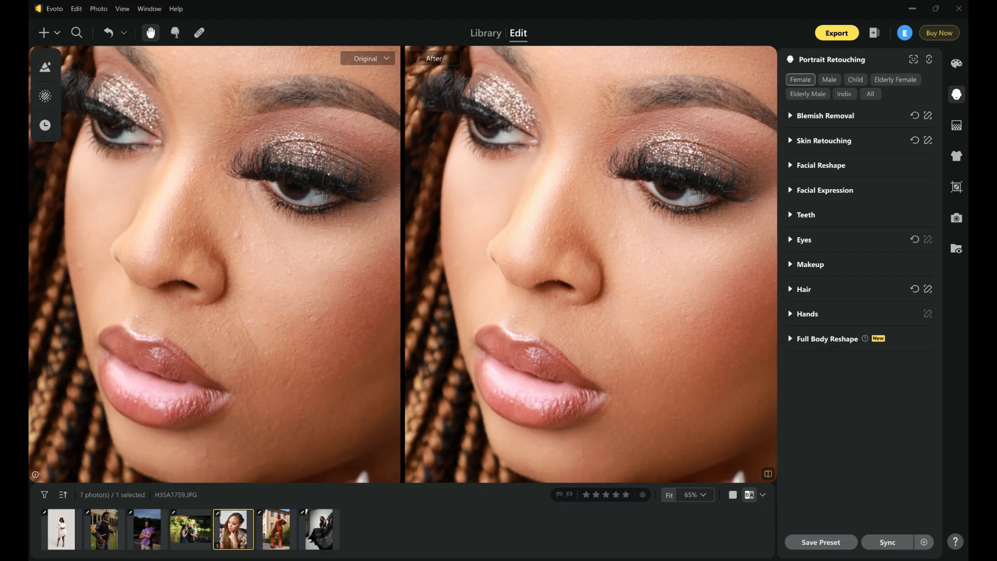
scroll(585, 224, "down", 3)
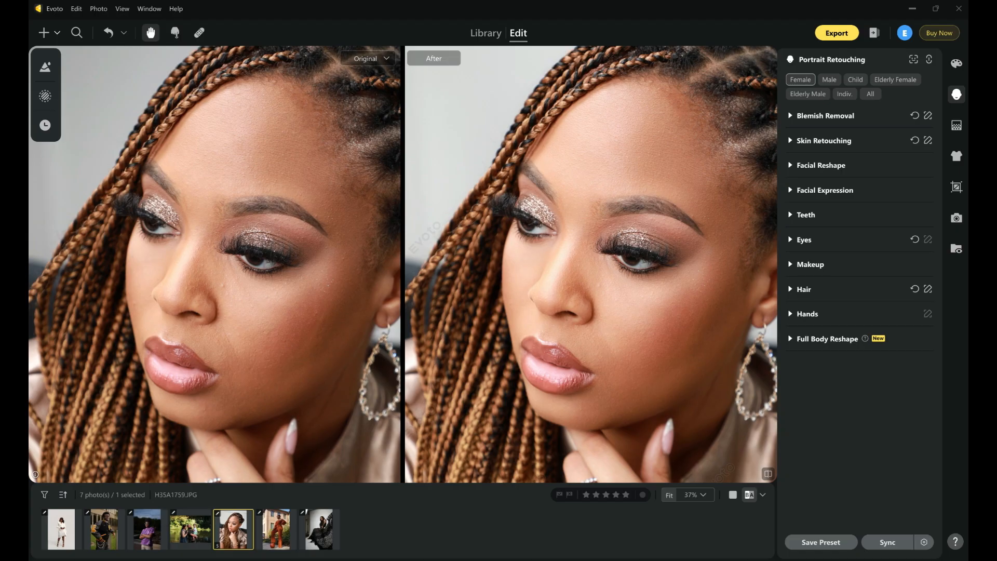
left_click_drag(586, 234, 547, 248)
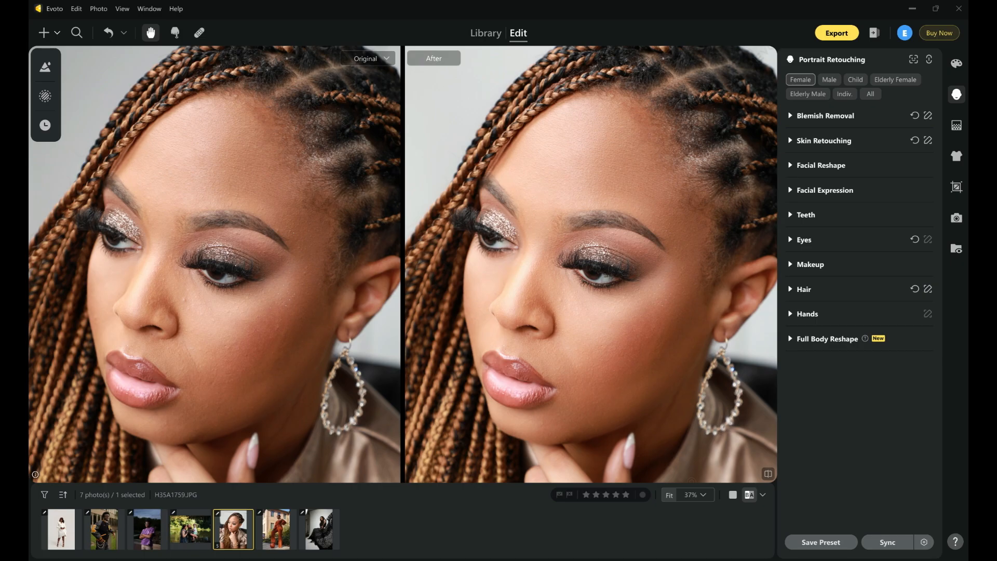
scroll(480, 318, "down", 5)
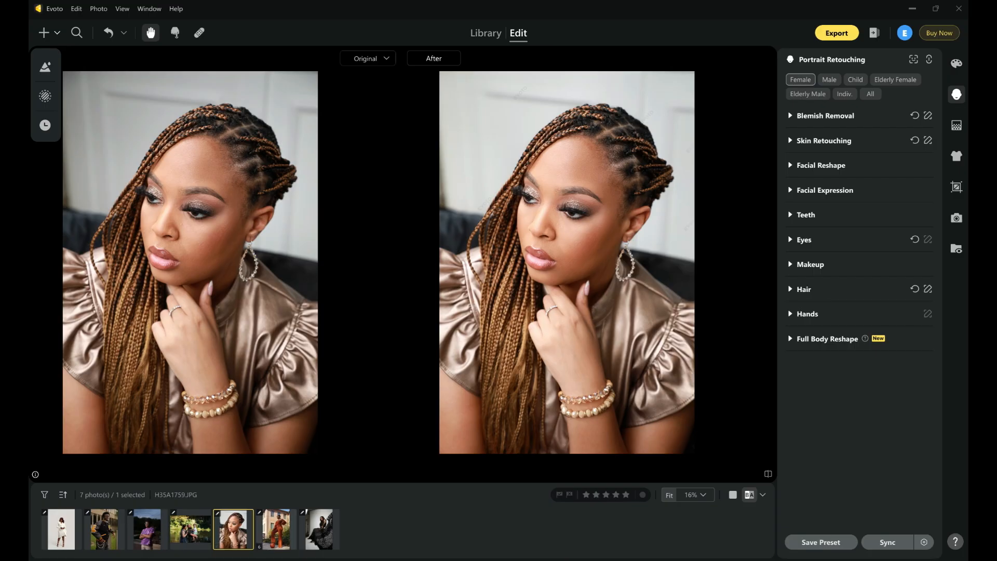
Open the photo of the woman in the orange outfit and compare the fabric in the original and retouched versions.
left_click(276, 529)
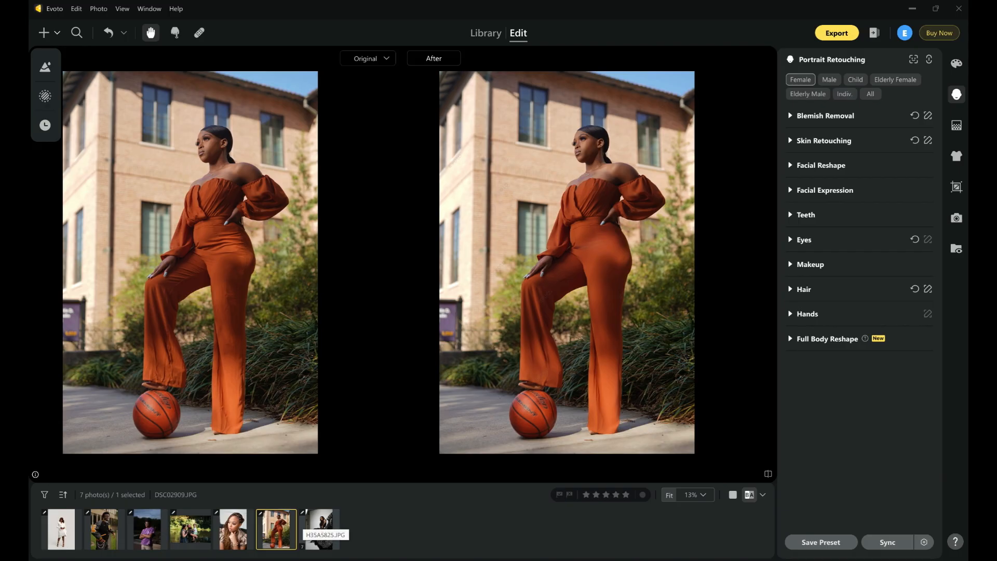
scroll(595, 199, "up", 5)
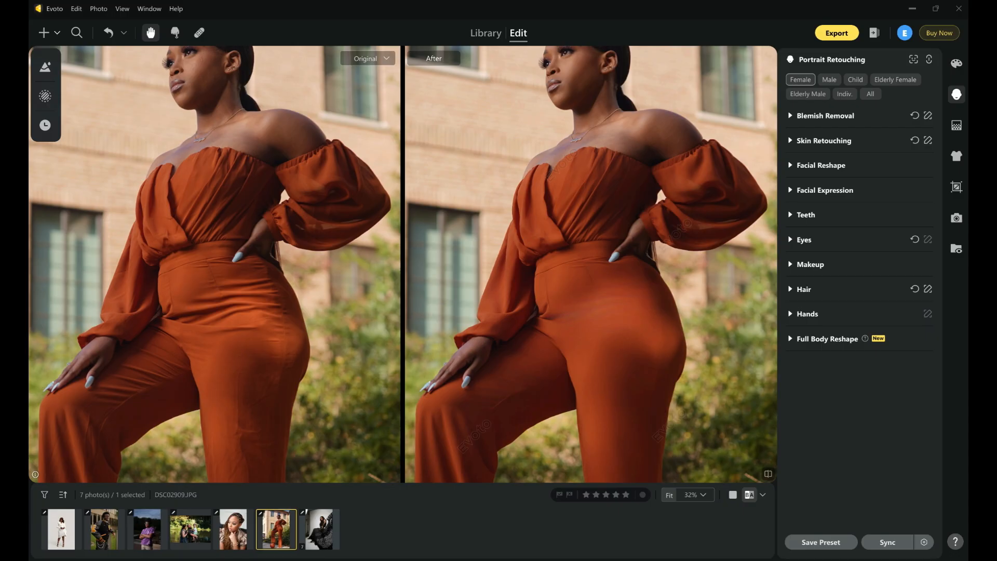
scroll(636, 189, "down", 5)
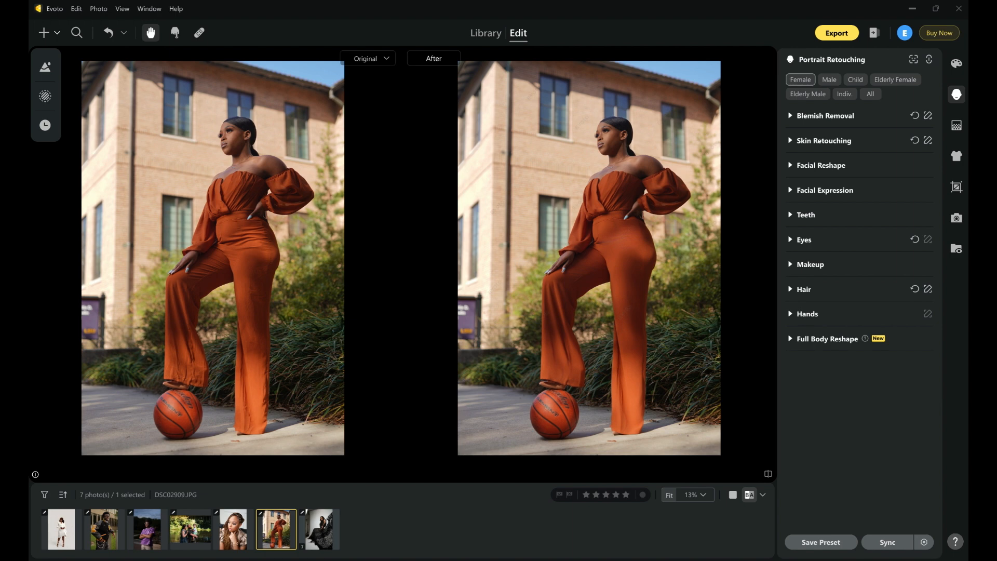
left_click_drag(603, 250, 613, 277)
Compare the face, neck and shoulder skin of the woman in orange up close, and return to the full-length view.
scroll(626, 174, "up", 8)
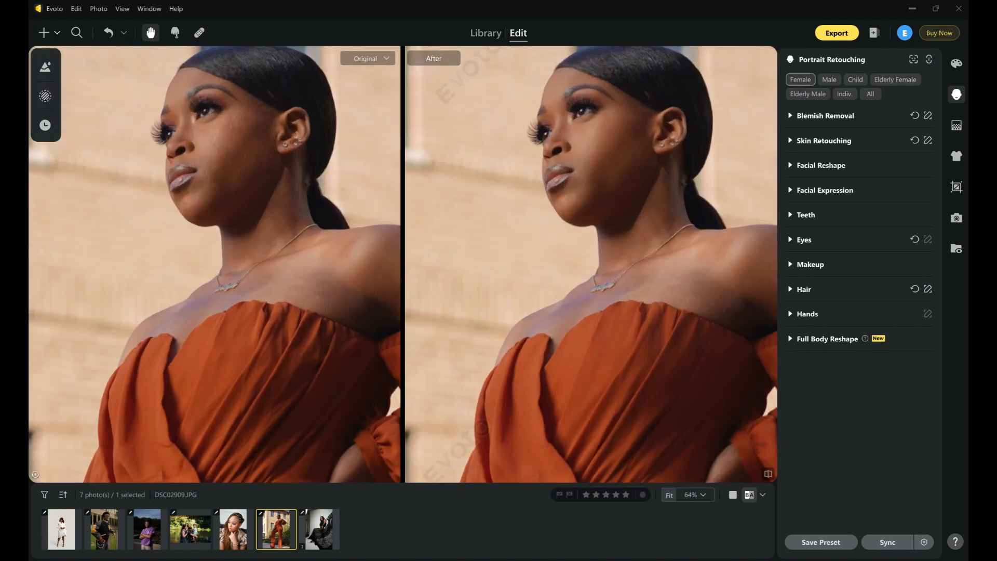
left_click_drag(627, 174, 580, 243)
left_click_drag(413, 77, 414, 96)
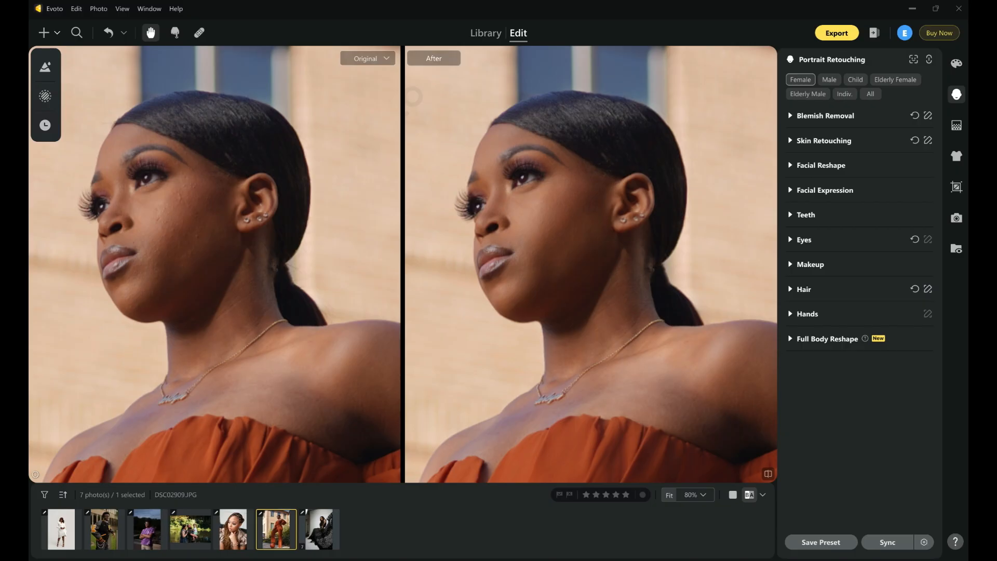
scroll(415, 96, "down", 3)
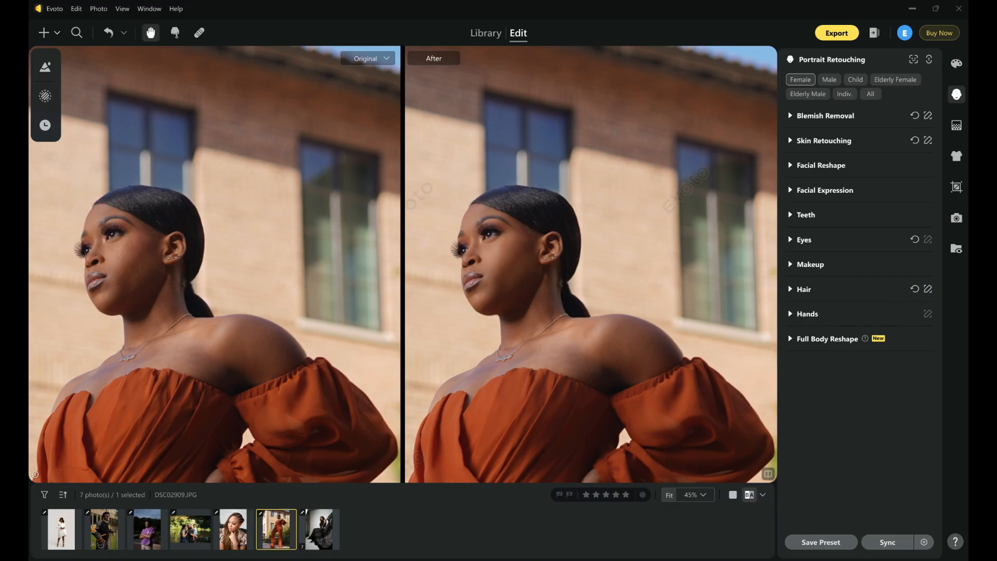
scroll(403, 264, "down", 1)
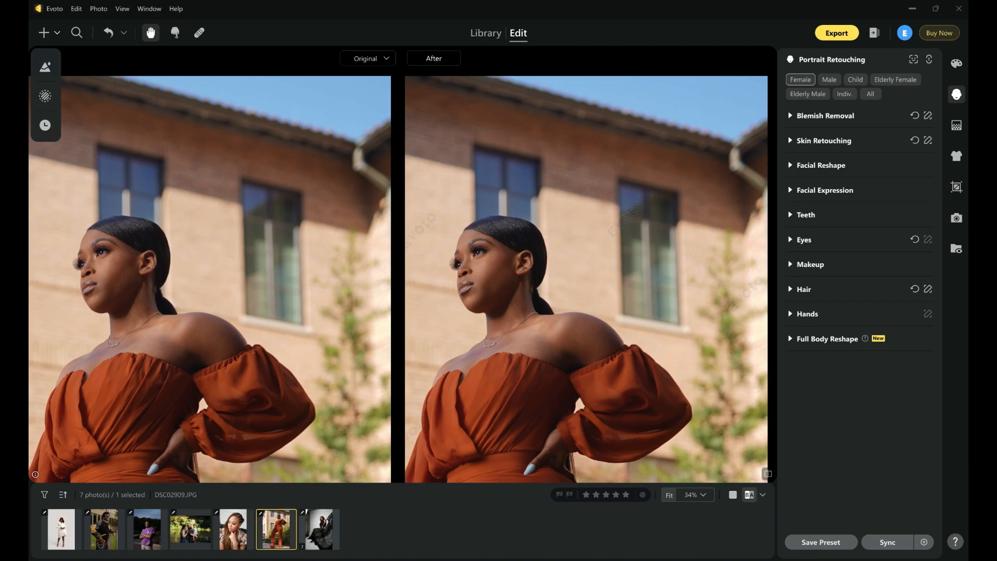
scroll(402, 264, "down", 1)
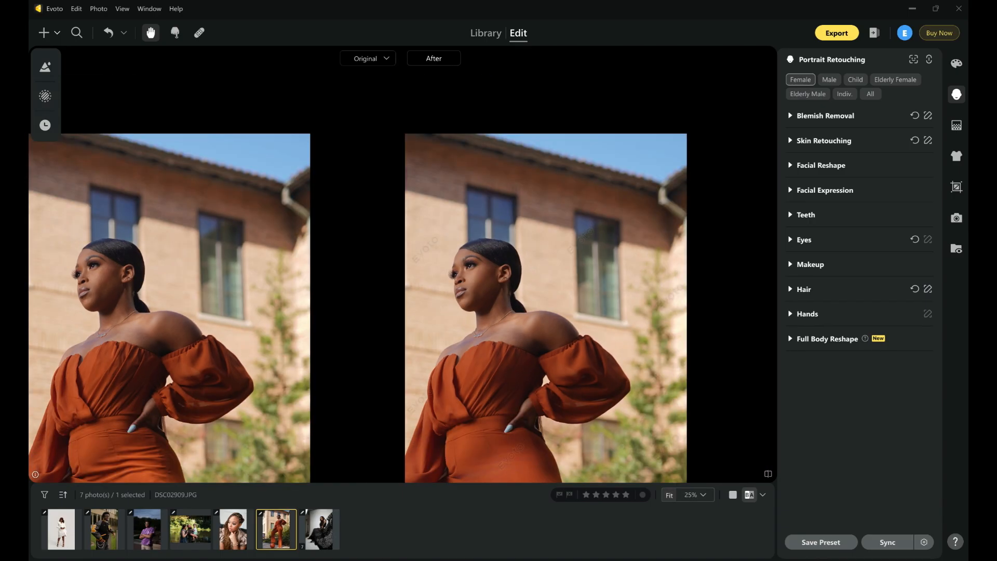
scroll(403, 264, "down", 1)
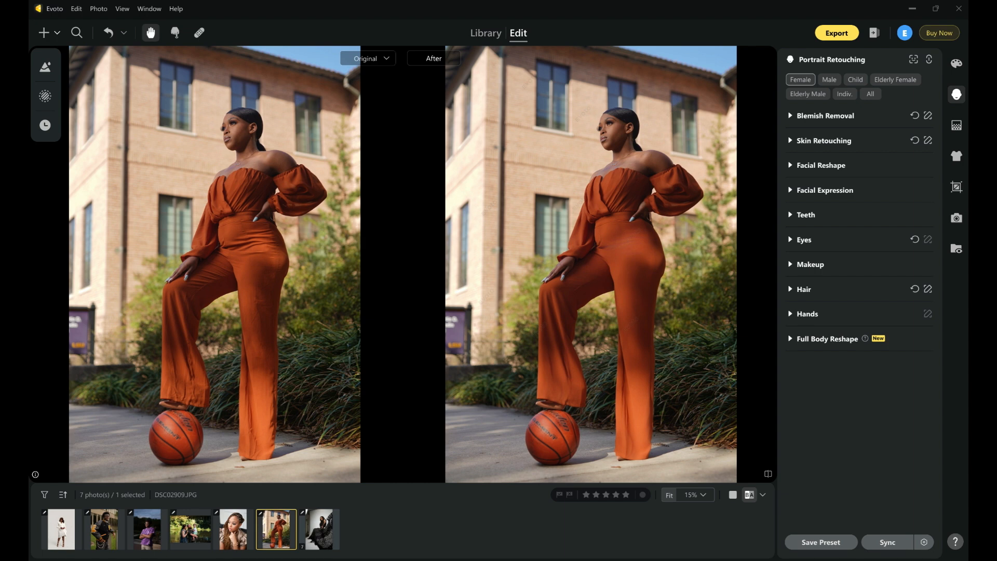
Examine the wrinkles on the orange trousers and the top up close in both versions.
scroll(587, 309, "up", 6)
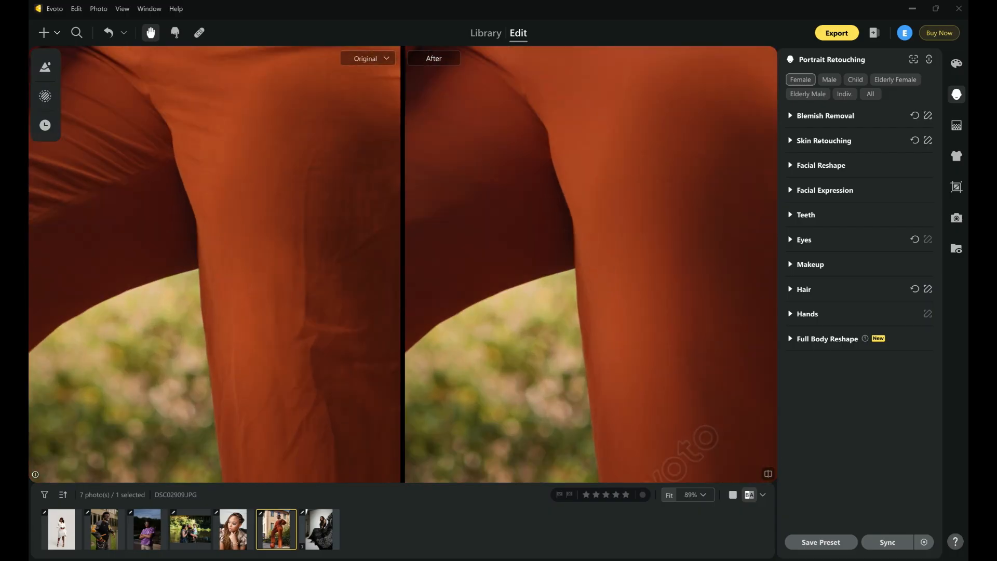
left_click_drag(582, 166, 601, 405)
left_click_drag(582, 140, 564, 402)
scroll(691, 439, "down", 4)
left_click_drag(691, 440, 621, 266)
left_click_drag(597, 374, 633, 328)
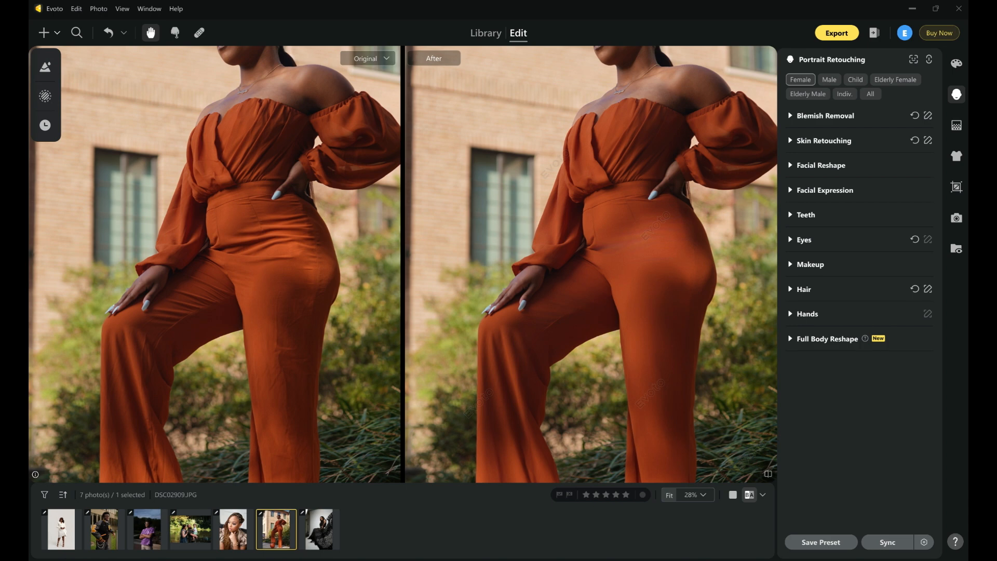
Compare the smoothed orange outfit at full length and around the hips and waist in both versions.
scroll(667, 312, "down", 2)
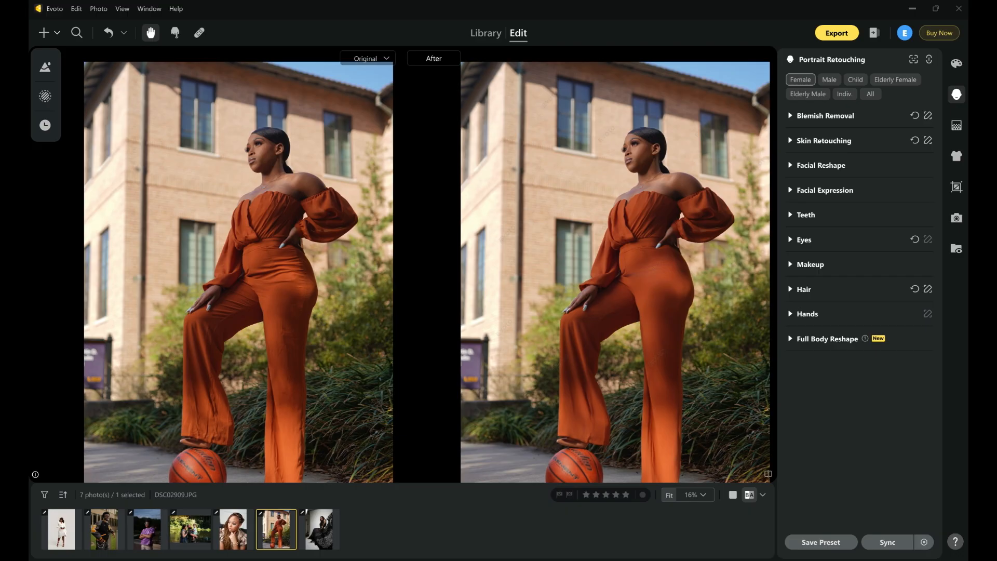
left_click_drag(615, 291, 615, 259)
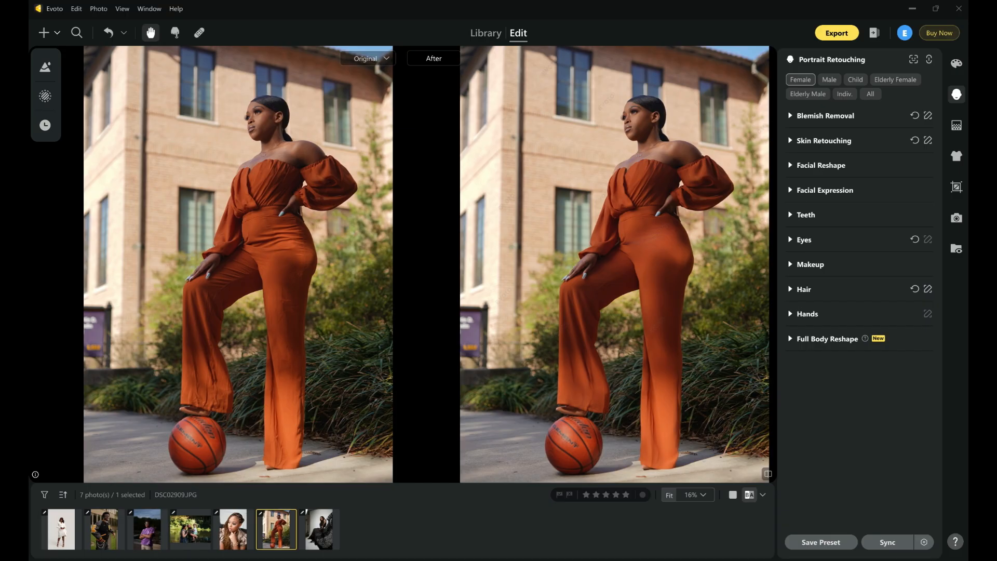
scroll(668, 201, "up", 5)
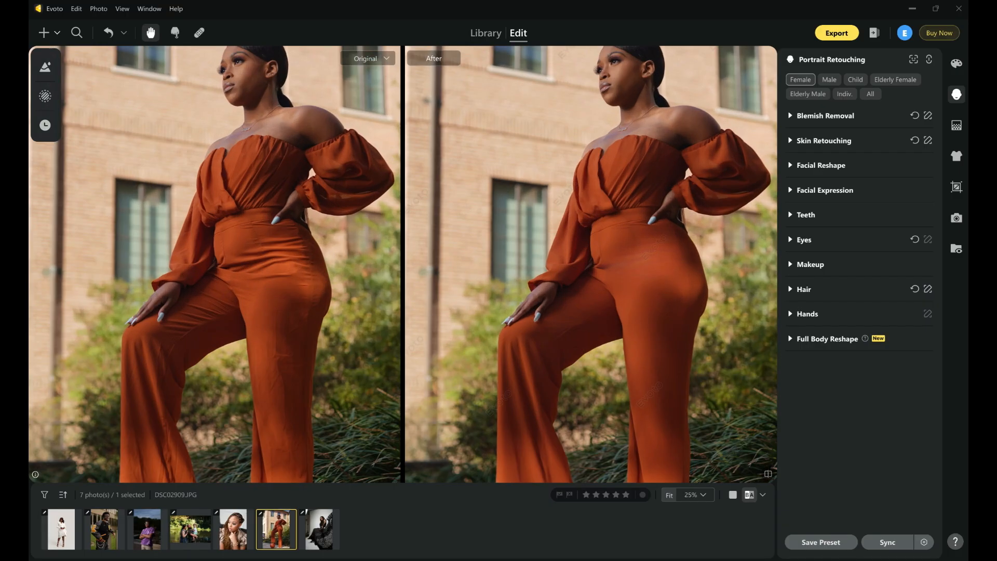
left_click_drag(668, 201, 623, 370)
Open the photo of the woman in the black lace dress and look through the Color Adjustments settings from AI Color to Color Calibration.
left_click(318, 528)
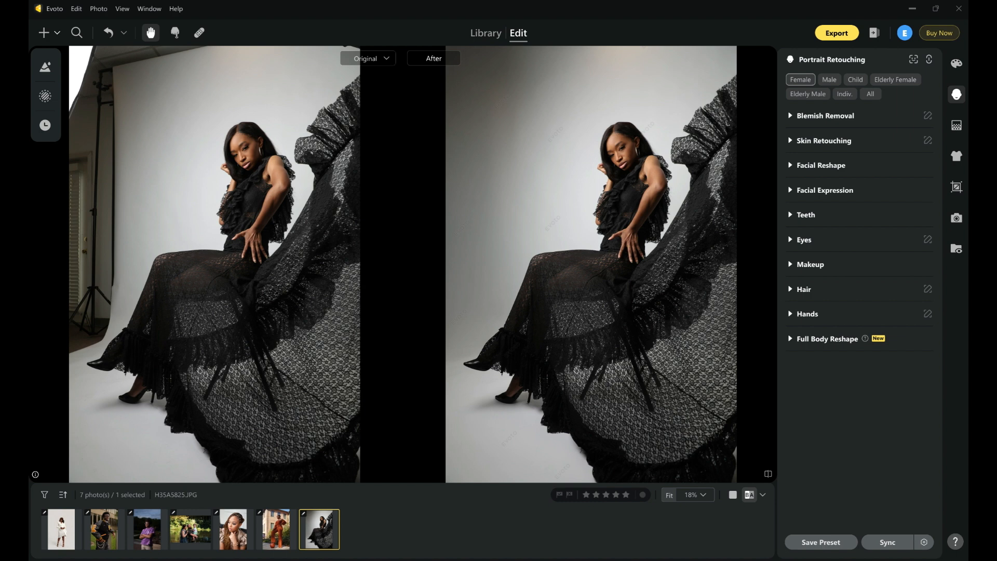
left_click(957, 63)
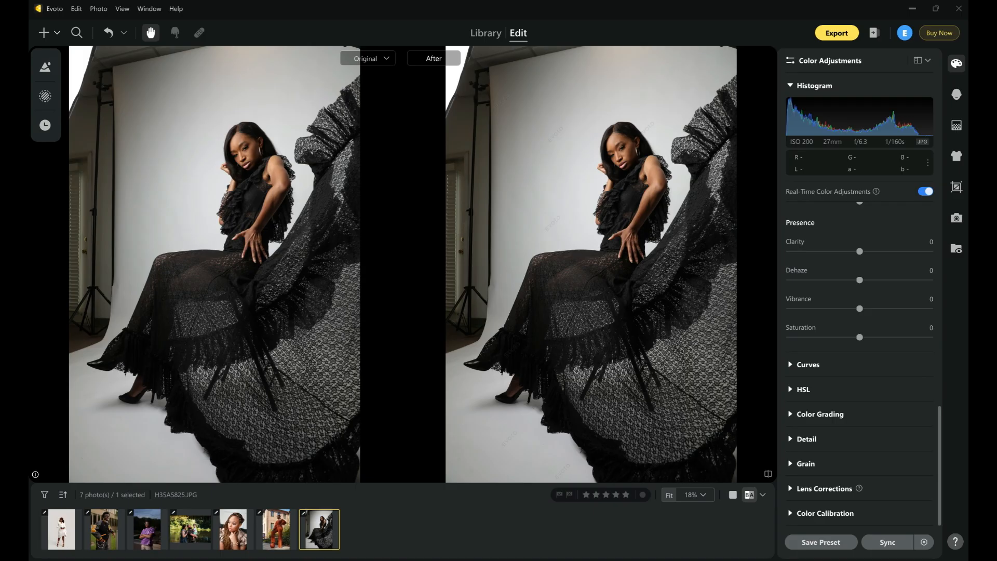
scroll(860, 310, "up", 5)
scroll(860, 310, "up", 3)
scroll(860, 310, "down", 10)
scroll(860, 312, "up", 8)
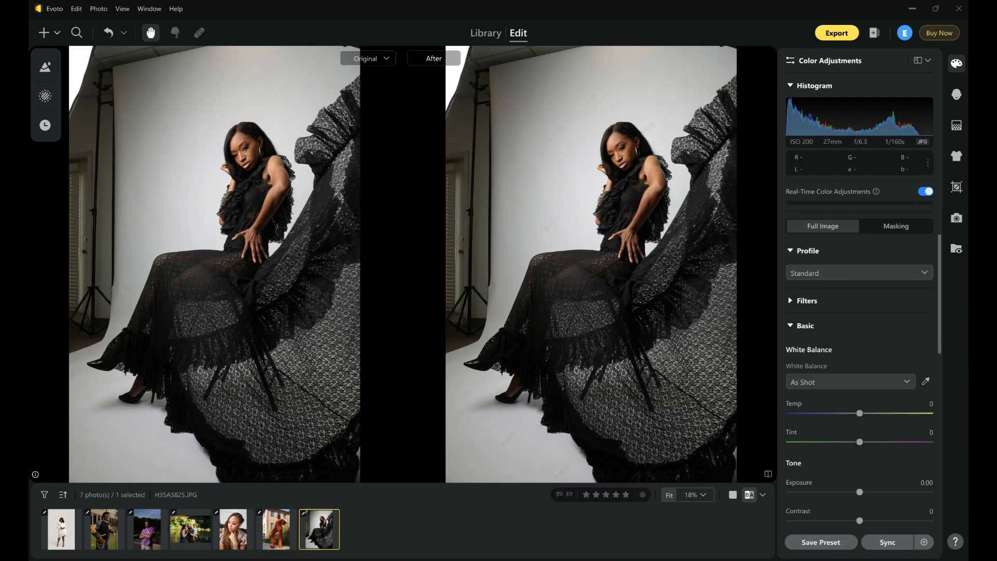
scroll(860, 312, "down", 8)
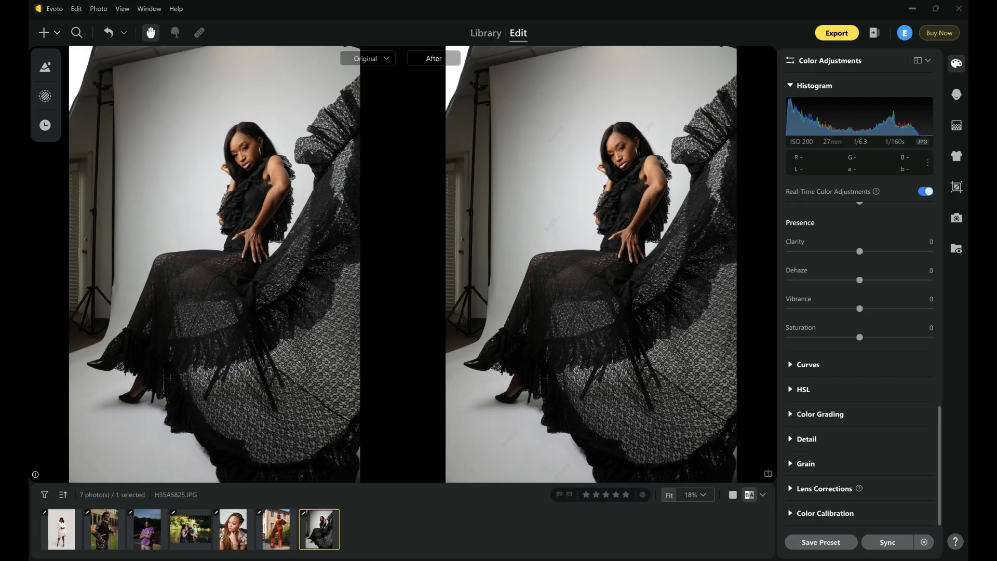
scroll(859, 311, "up", 10)
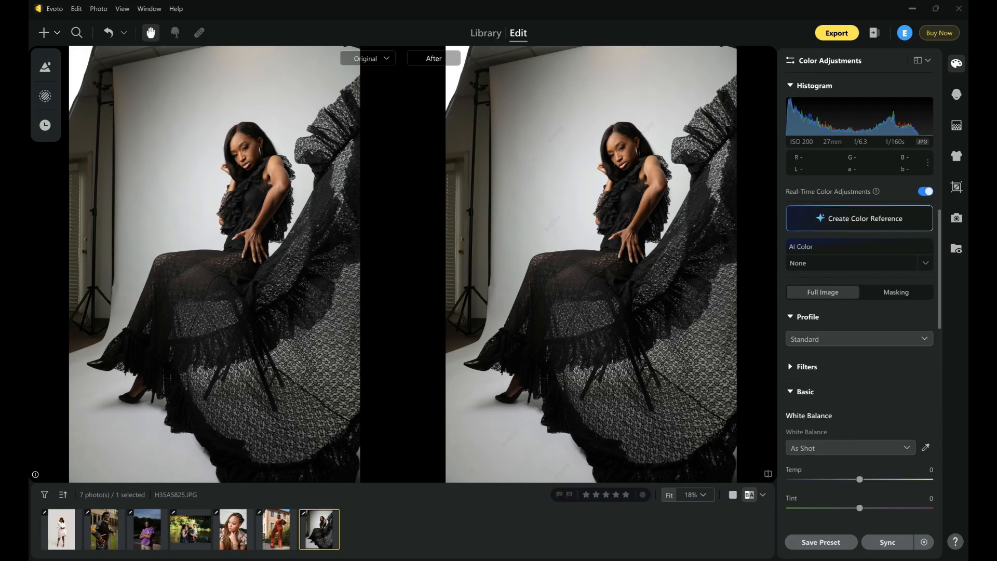
scroll(860, 312, "down", 3)
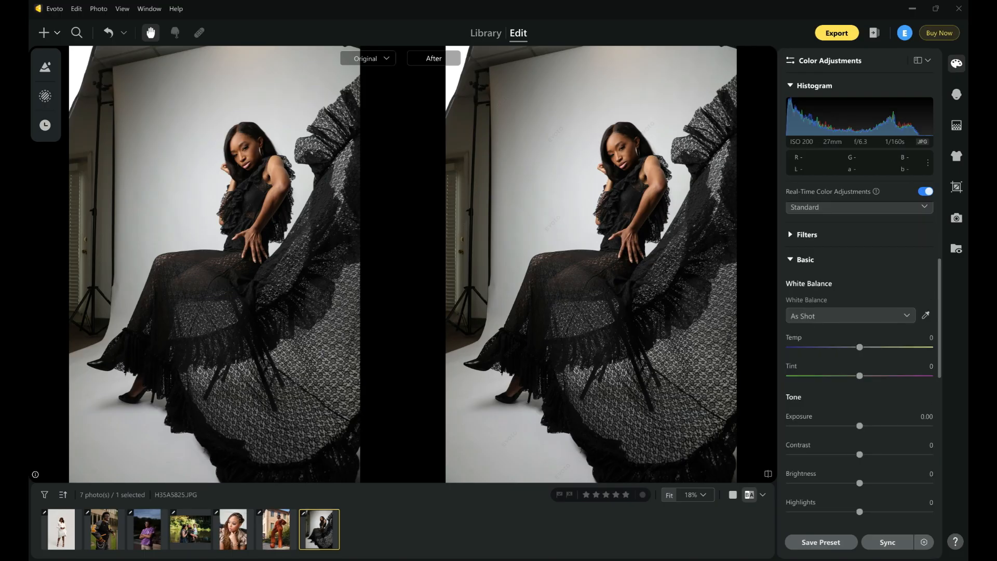
scroll(852, 315, "down", 6)
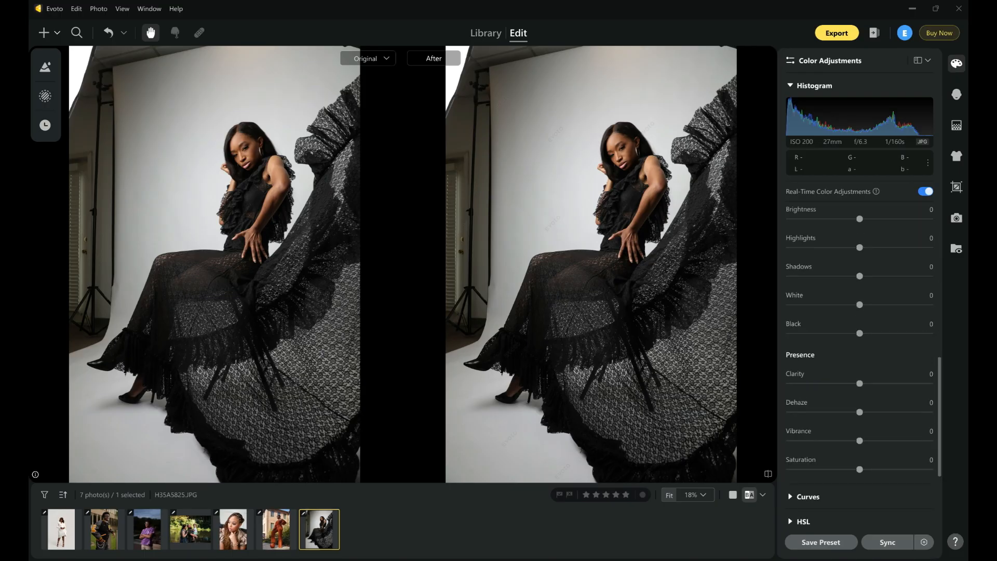
Look over the Portrait Retouching categories and the Background Adjustments options for the black lace dress photo.
scroll(860, 337, "up", 9)
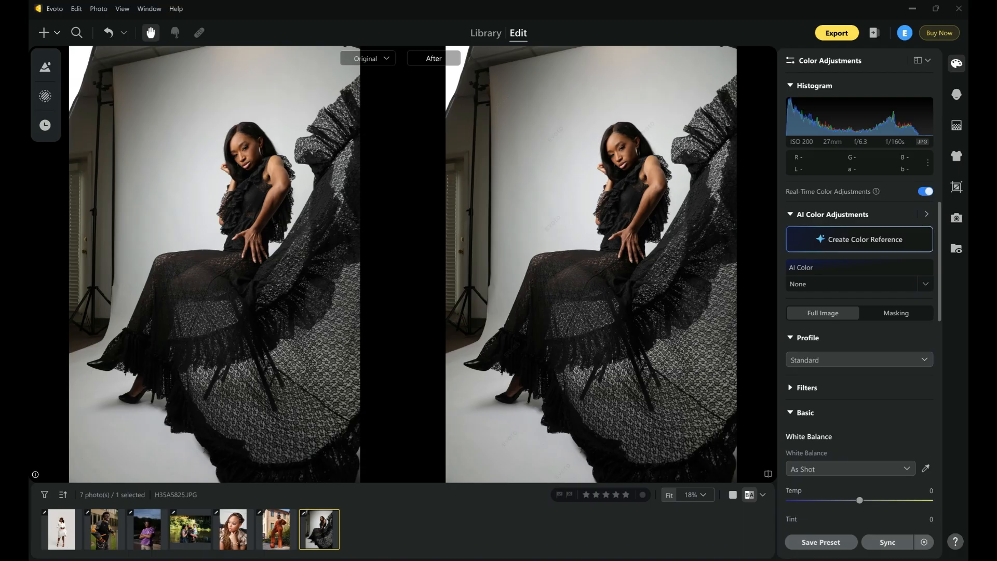
left_click(957, 94)
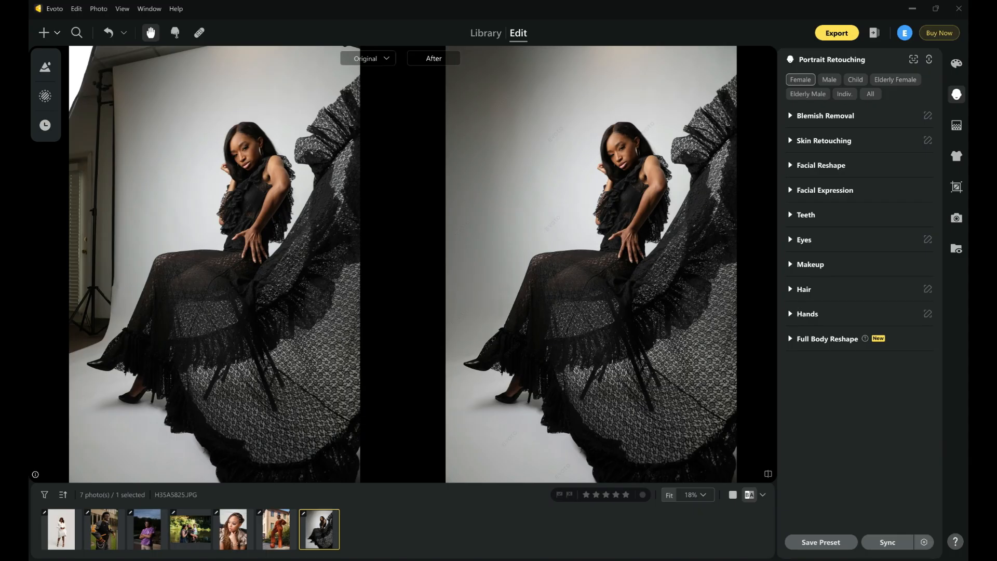
left_click(956, 125)
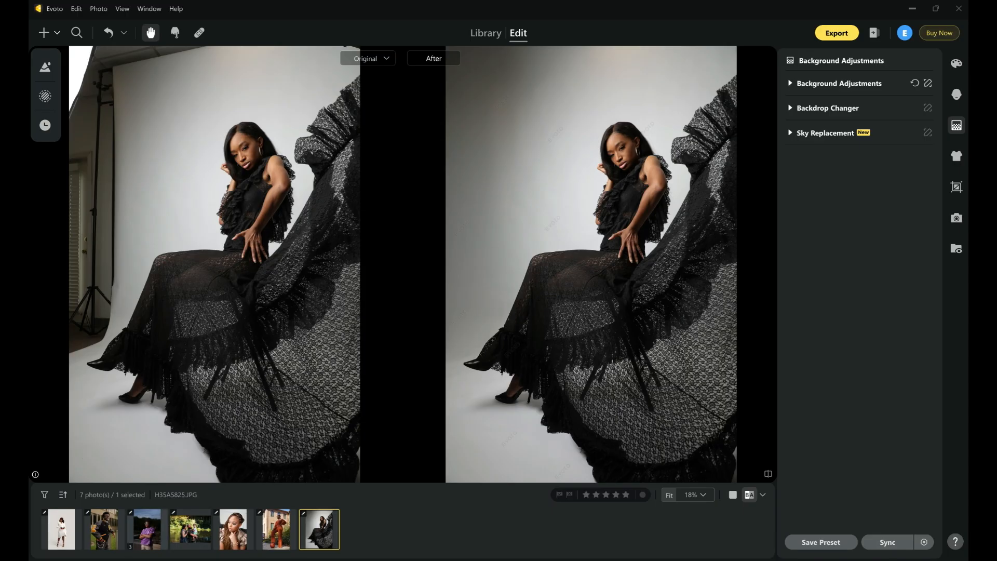
View the photos of the man in the purple shirt and the man in the varsity jacket, and return to the black lace dress photo.
left_click(148, 530)
left_click(104, 529)
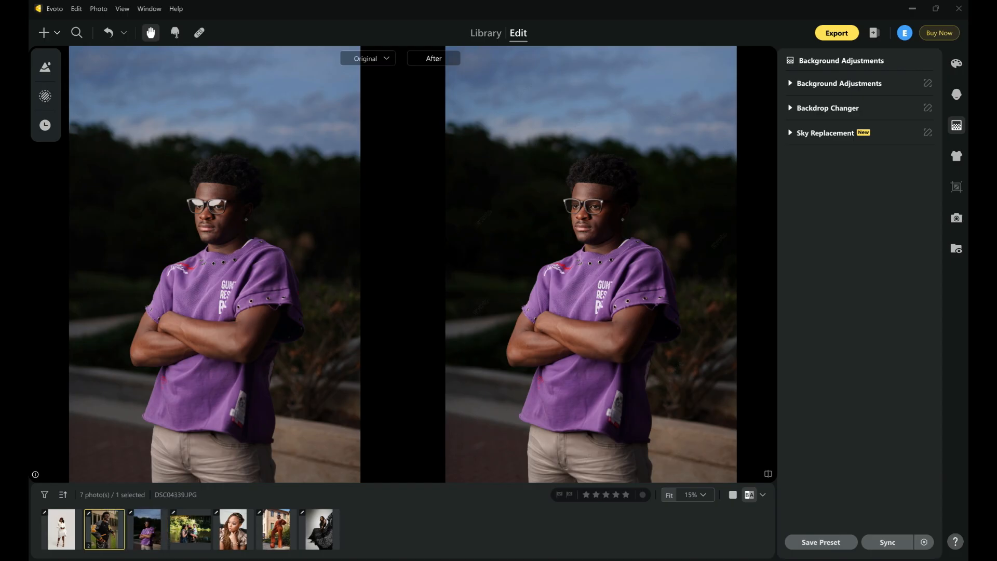
left_click(319, 530)
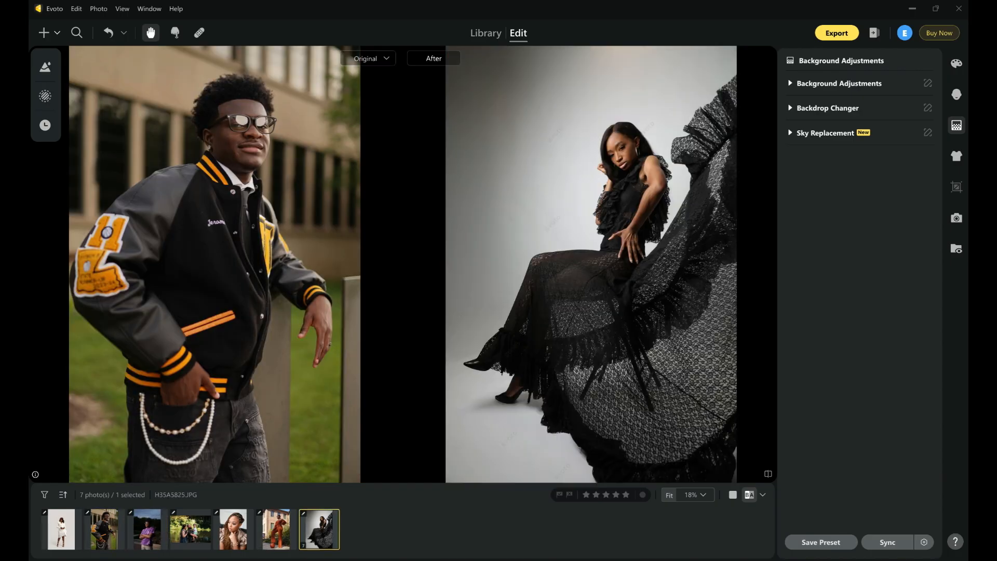
Show the Clothes & Accessories Adjustments and the Crop & Rotate options for the black lace dress photo.
left_click(956, 156)
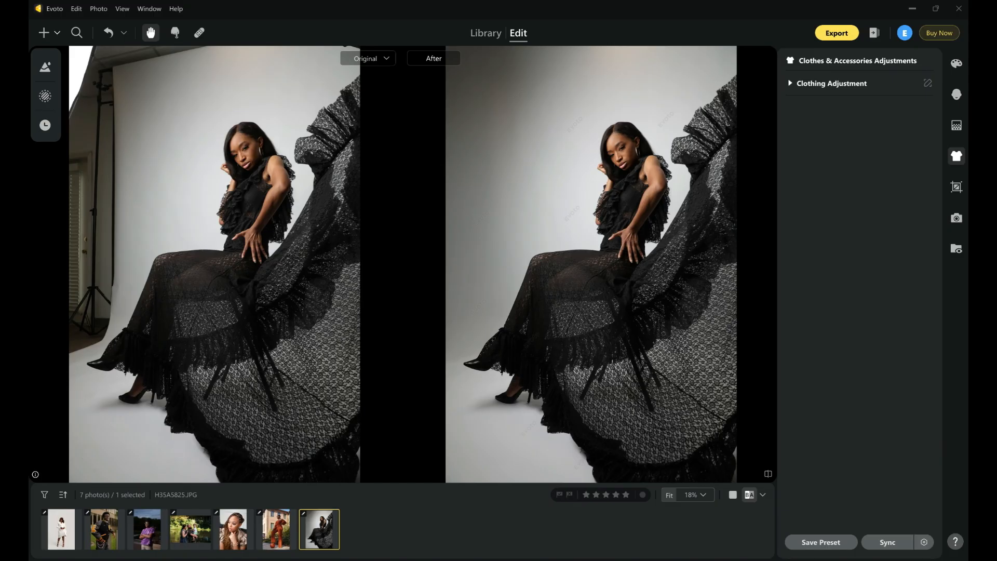
left_click(957, 187)
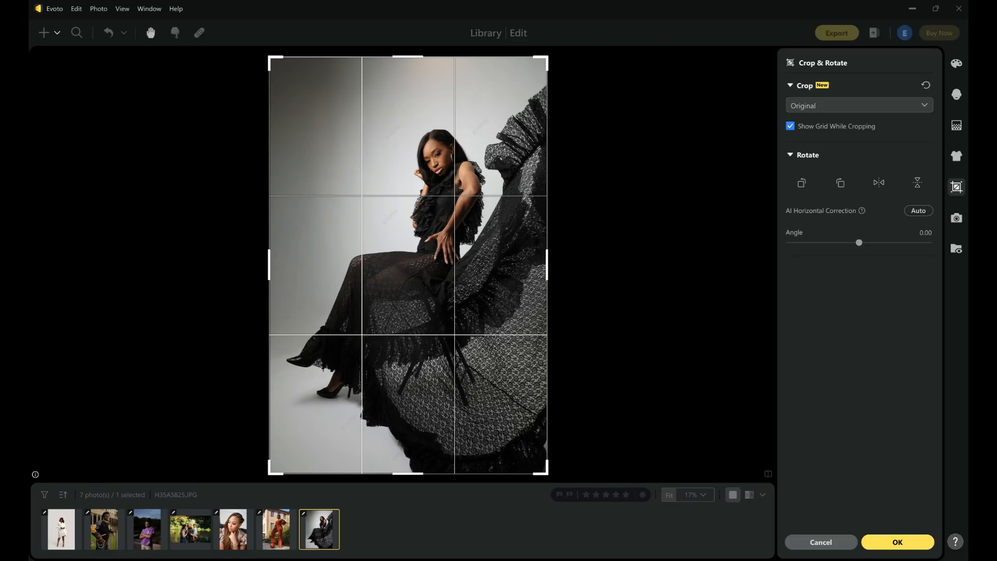
Look through the Tethered Shooting and the Auto Import & Export settings, and return to the Portrait Retouching categories.
left_click(957, 218)
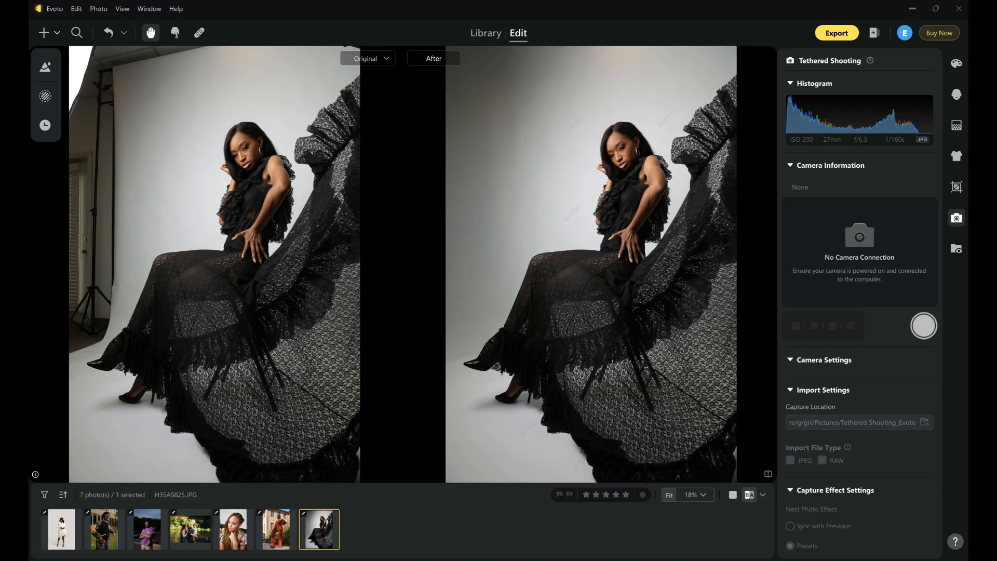
scroll(859, 312, "down", 4)
scroll(860, 311, "up", 4)
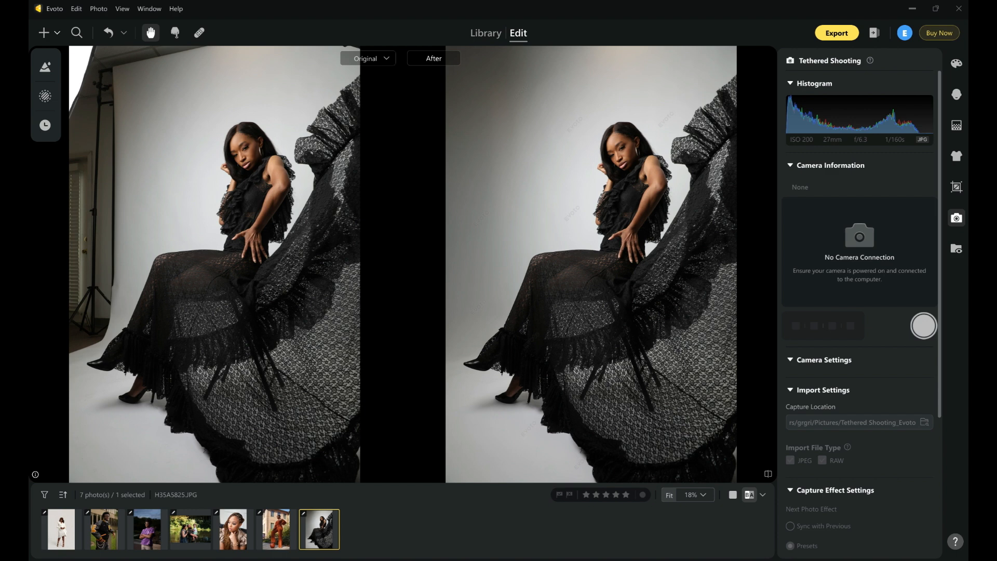
scroll(860, 311, "down", 4)
scroll(860, 311, "up", 4)
left_click(957, 249)
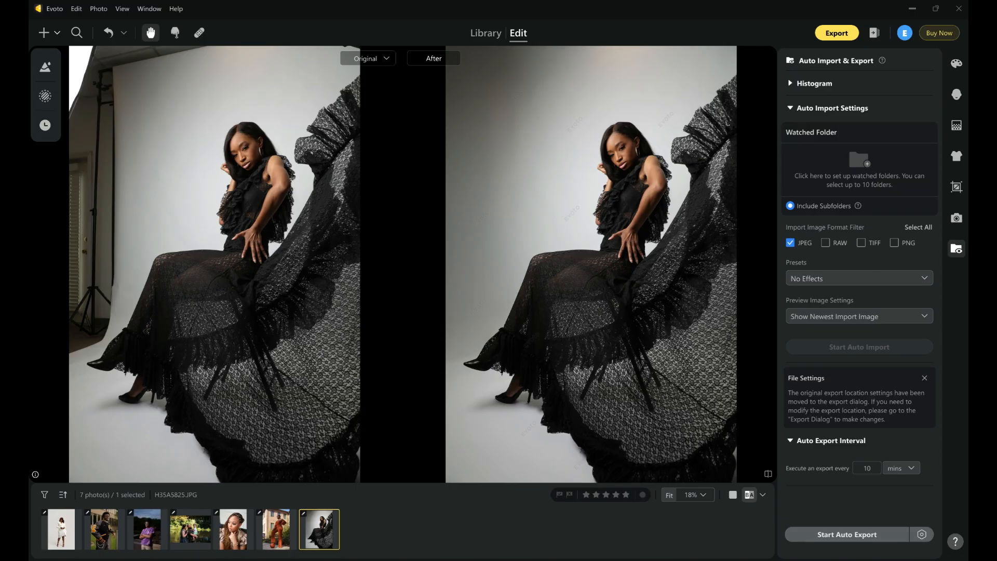
left_click(957, 94)
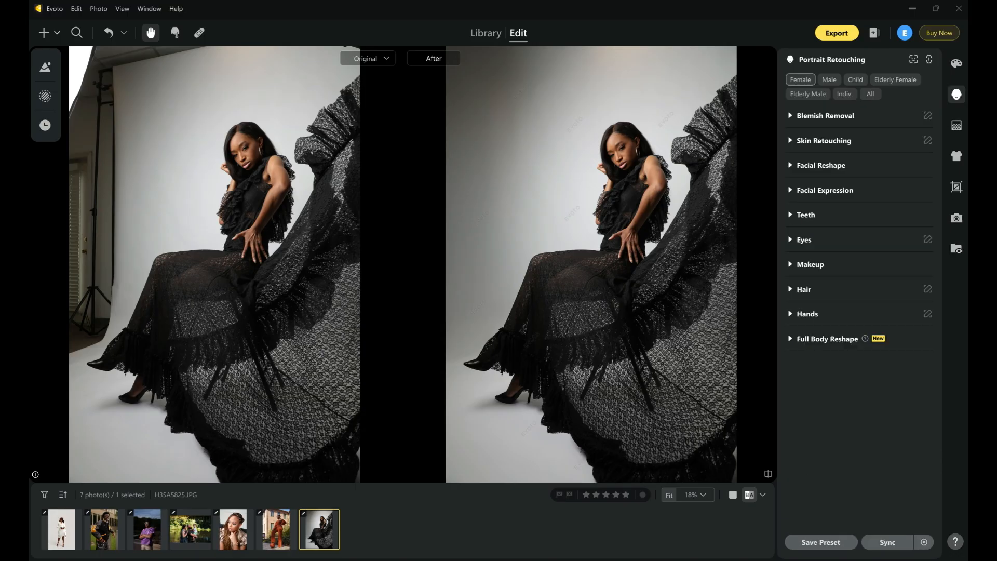